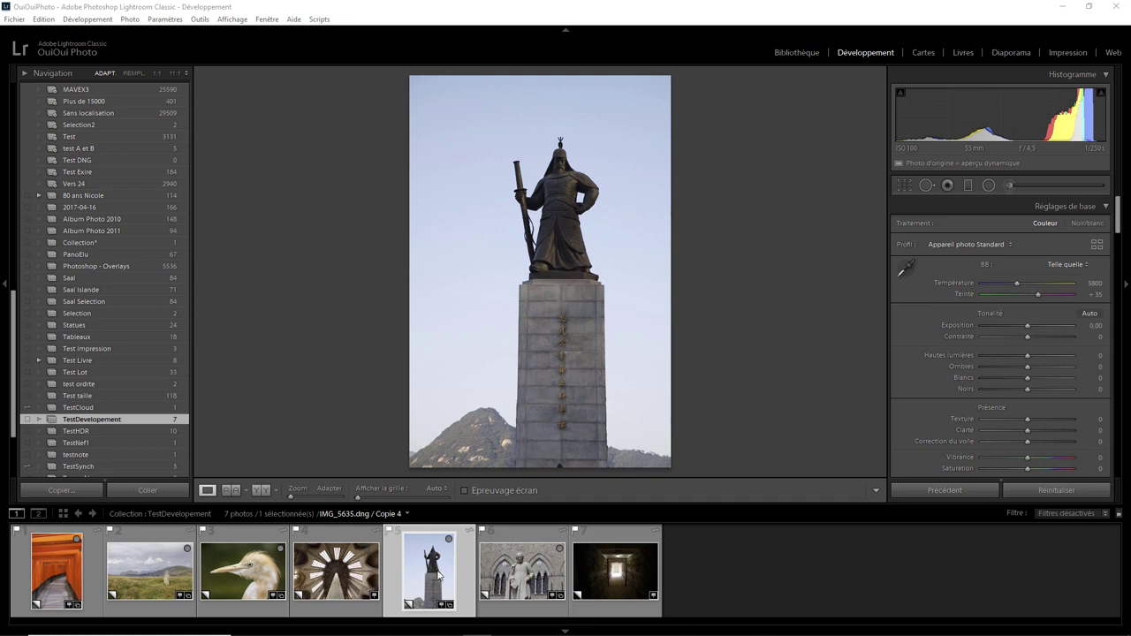
- Open the torii gate photo, try extreme Blacks and Highlights, then reset both to 0
click(70, 562)
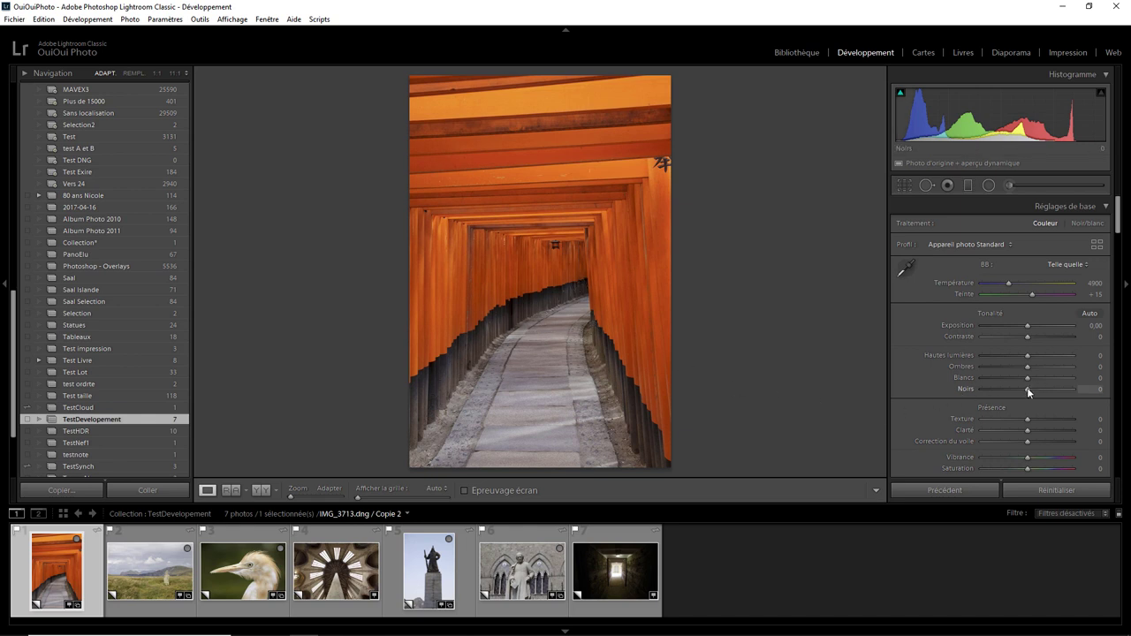
drag(1028, 391, 1010, 391)
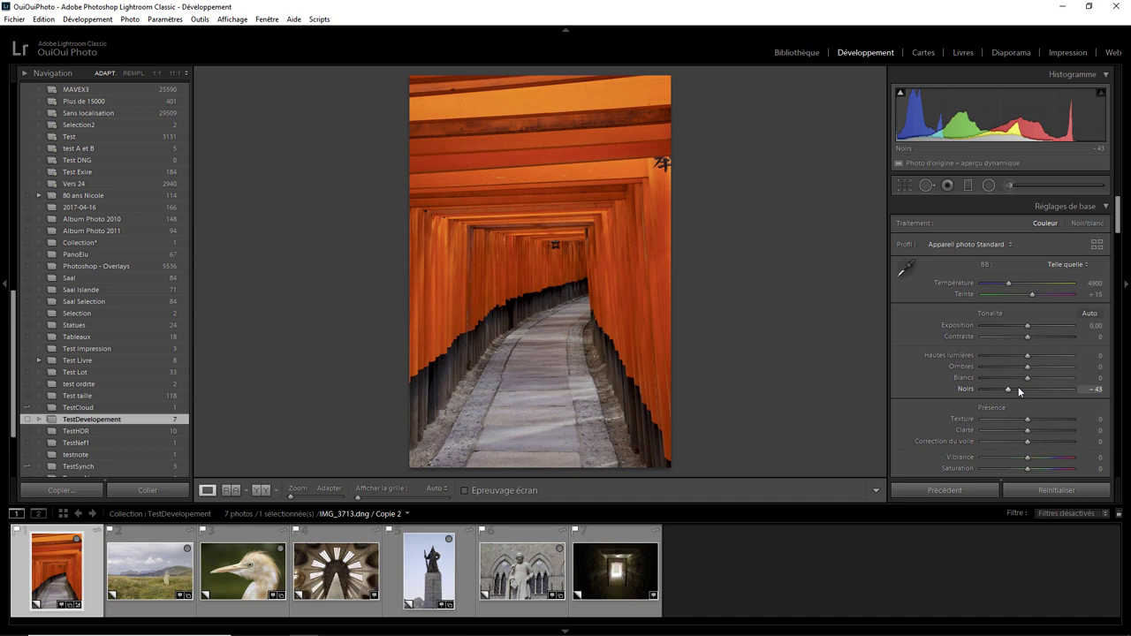
double_click(1008, 389)
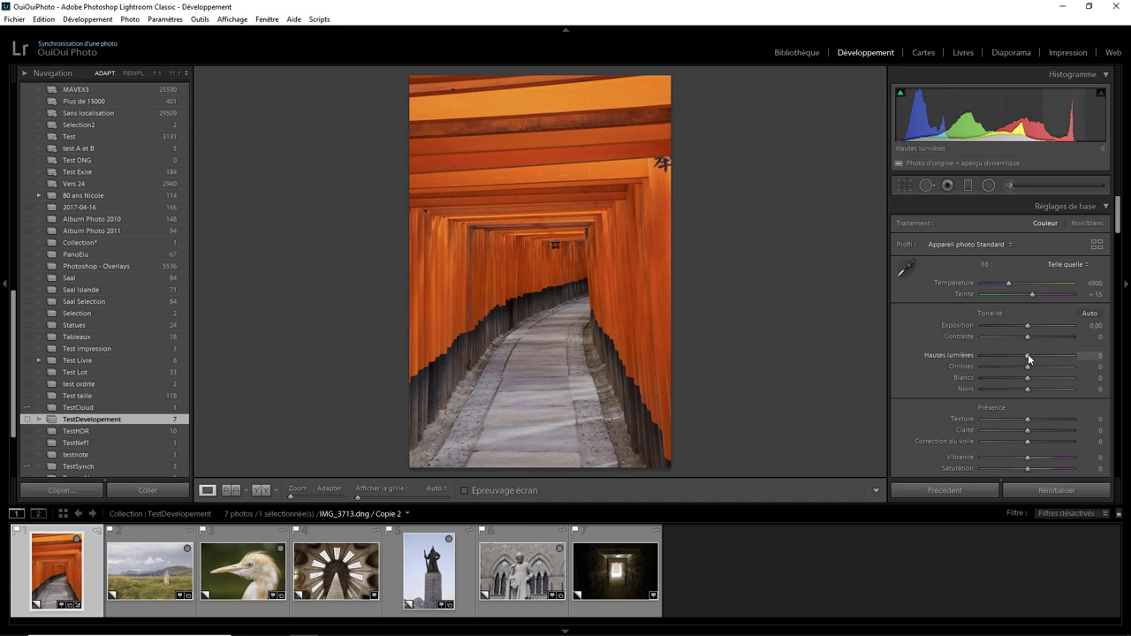
mouse_move(1028, 354)
mouse_down()
mouse_move(1084, 362)
mouse_move(1030, 358)
mouse_move(1068, 357)
mouse_up()
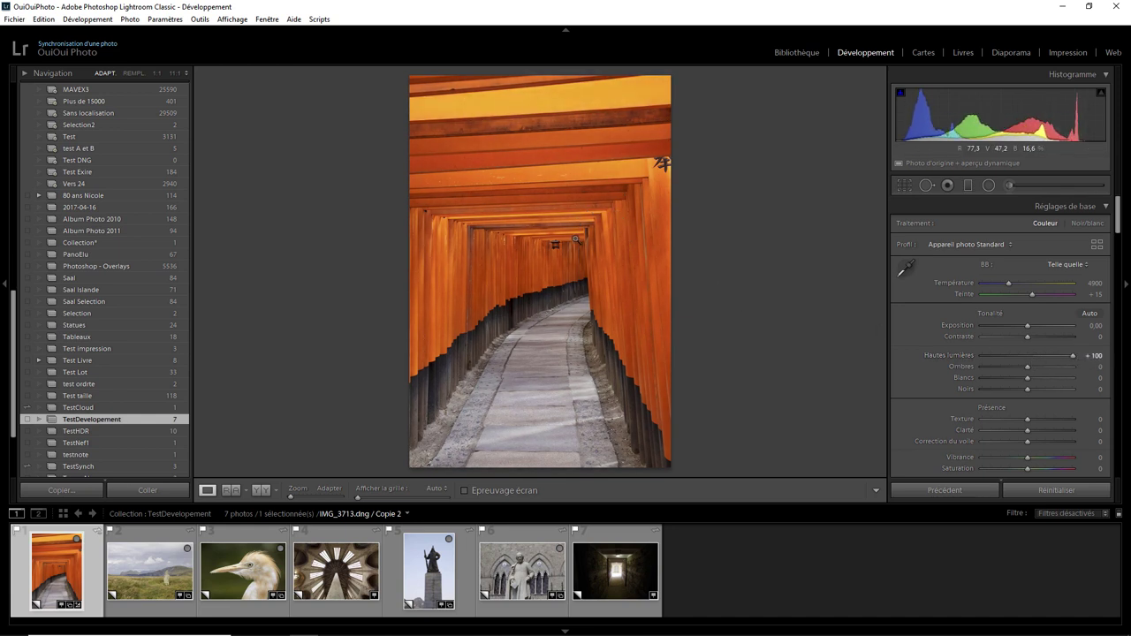
double_click(1073, 354)
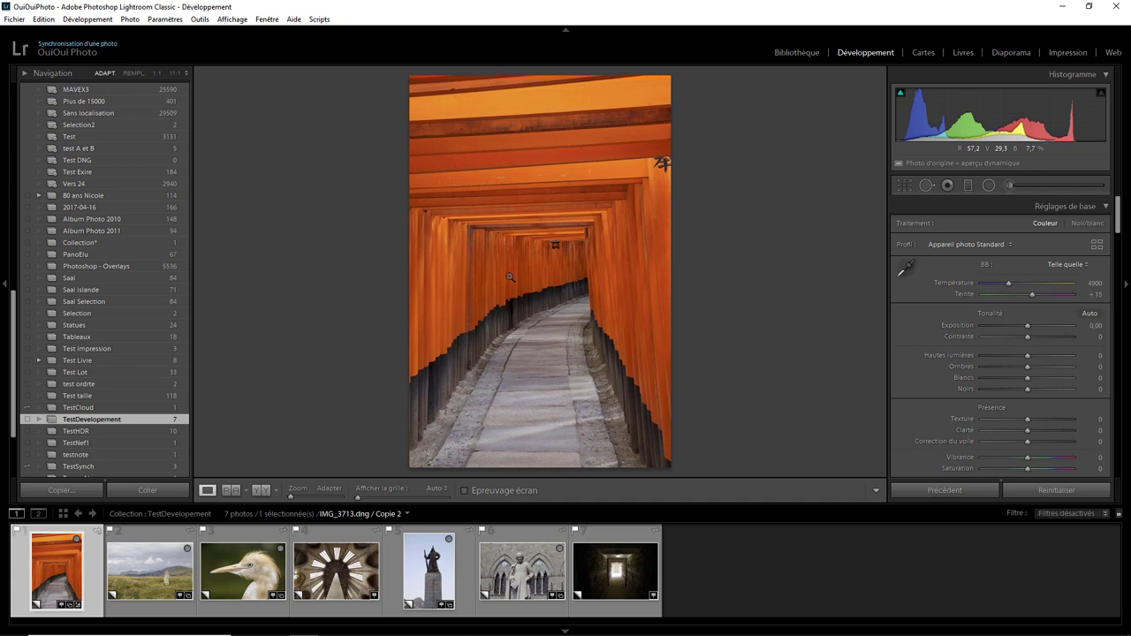
- Open the Voyage250 landscape photo and set Contrast to +15 and Blacks to −10
click(160, 560)
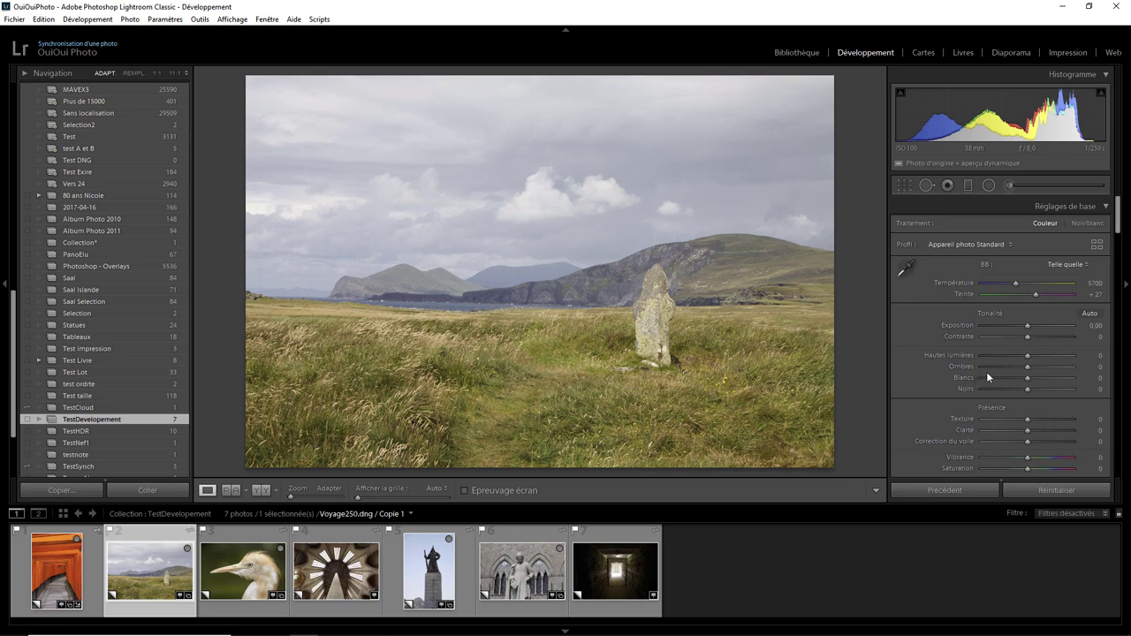
drag(1027, 336, 985, 336)
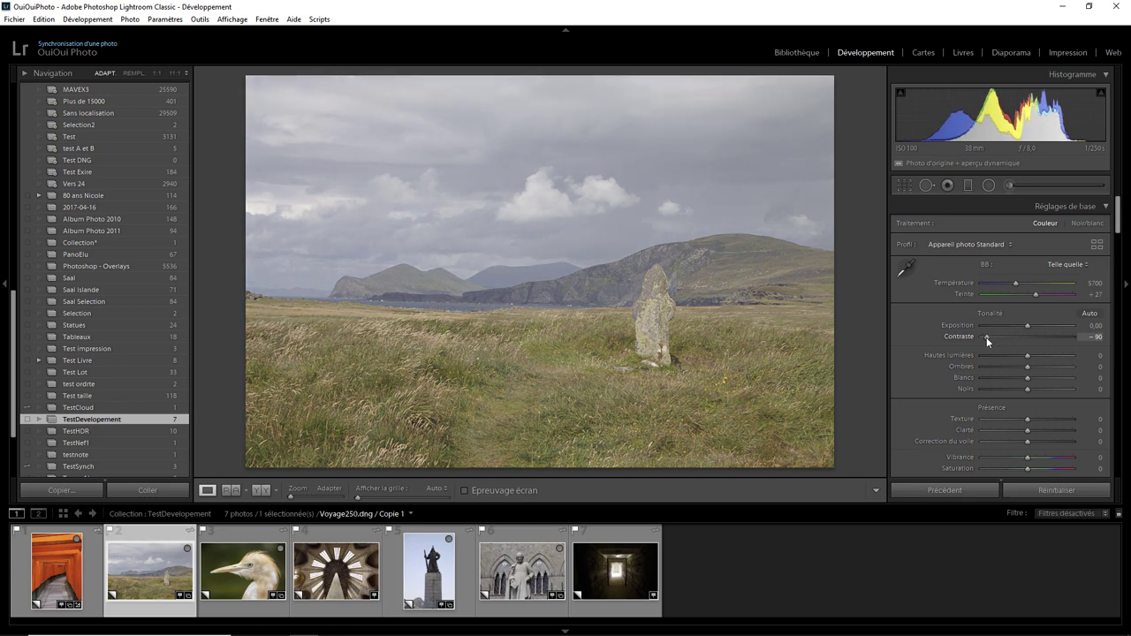
drag(984, 336, 1026, 340)
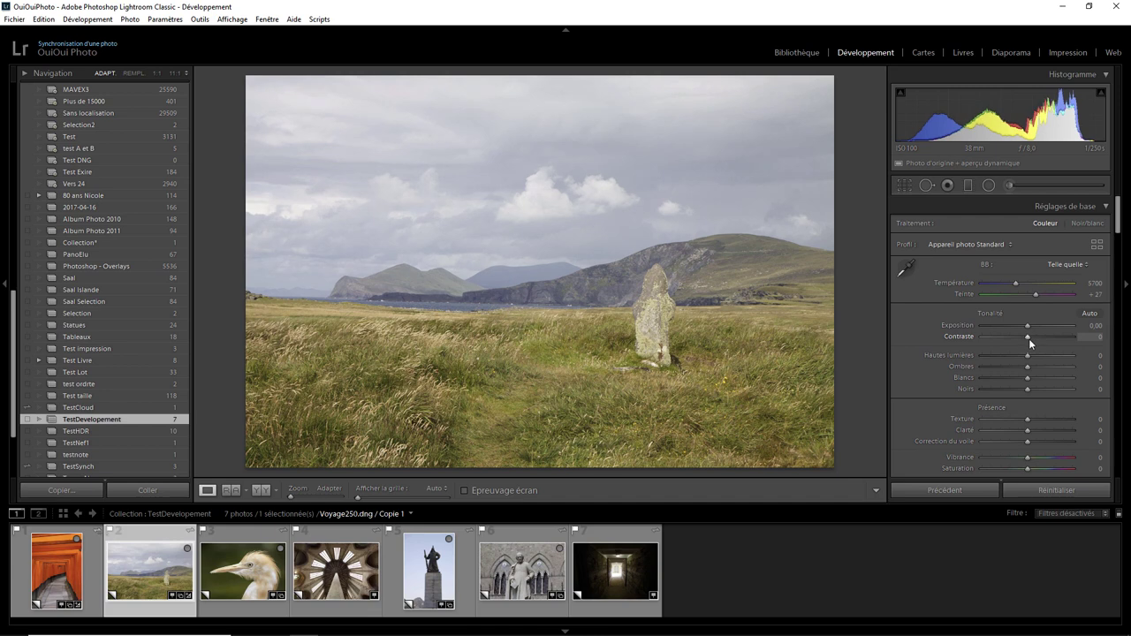
drag(1029, 340, 1028, 338)
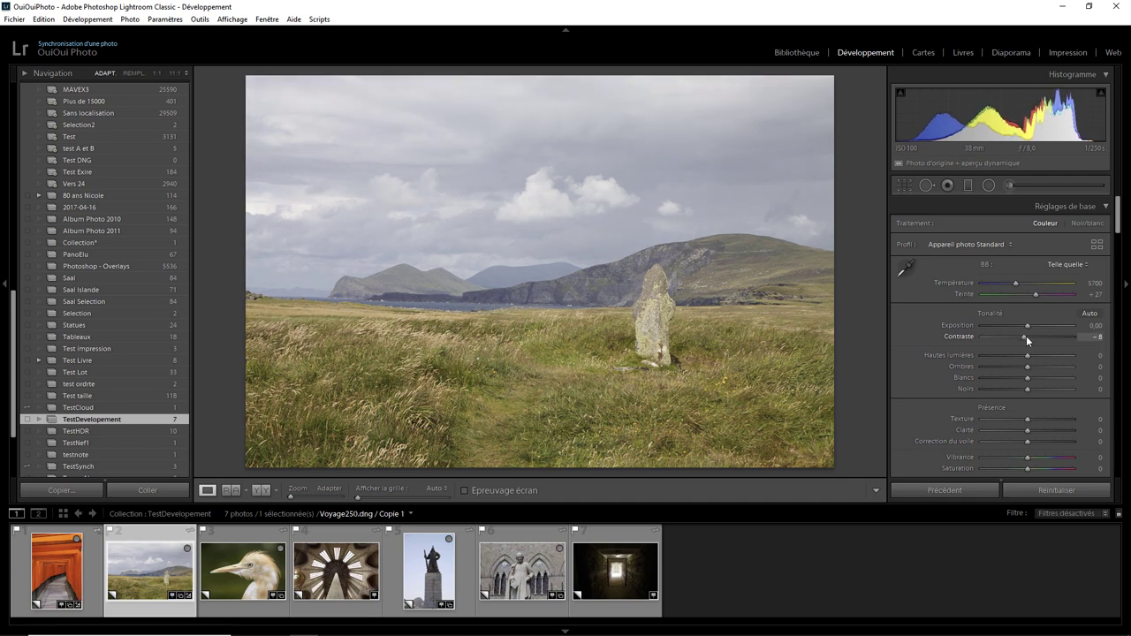
drag(1028, 339, 1031, 336)
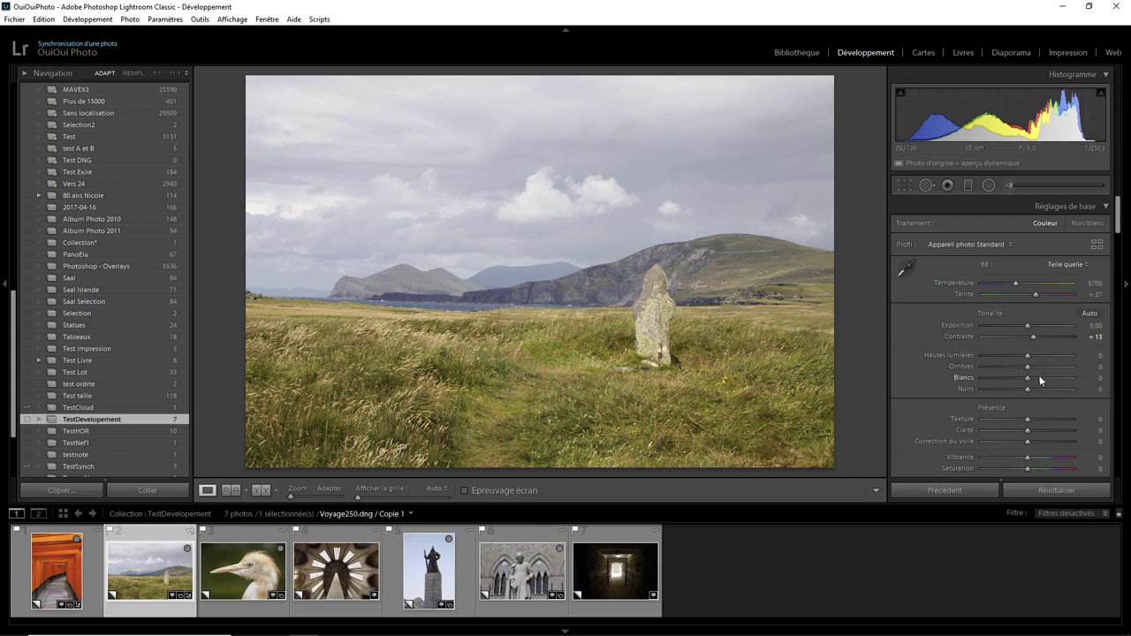
mouse_move(1027, 390)
mouse_down()
mouse_move(987, 389)
mouse_move(1028, 390)
mouse_up()
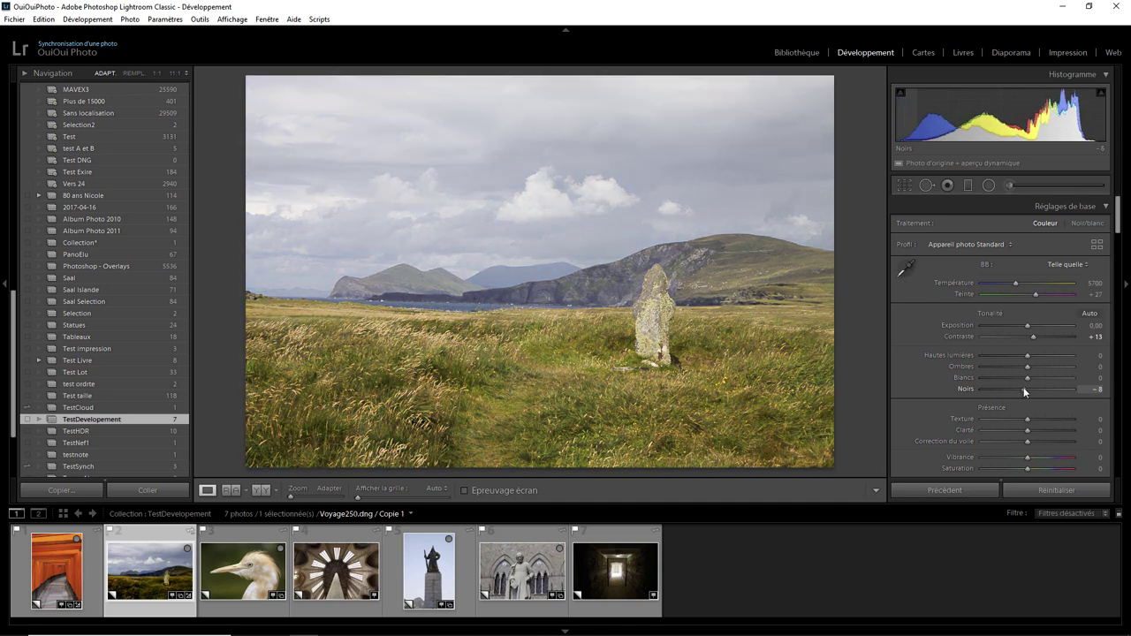
drag(1027, 387, 1023, 387)
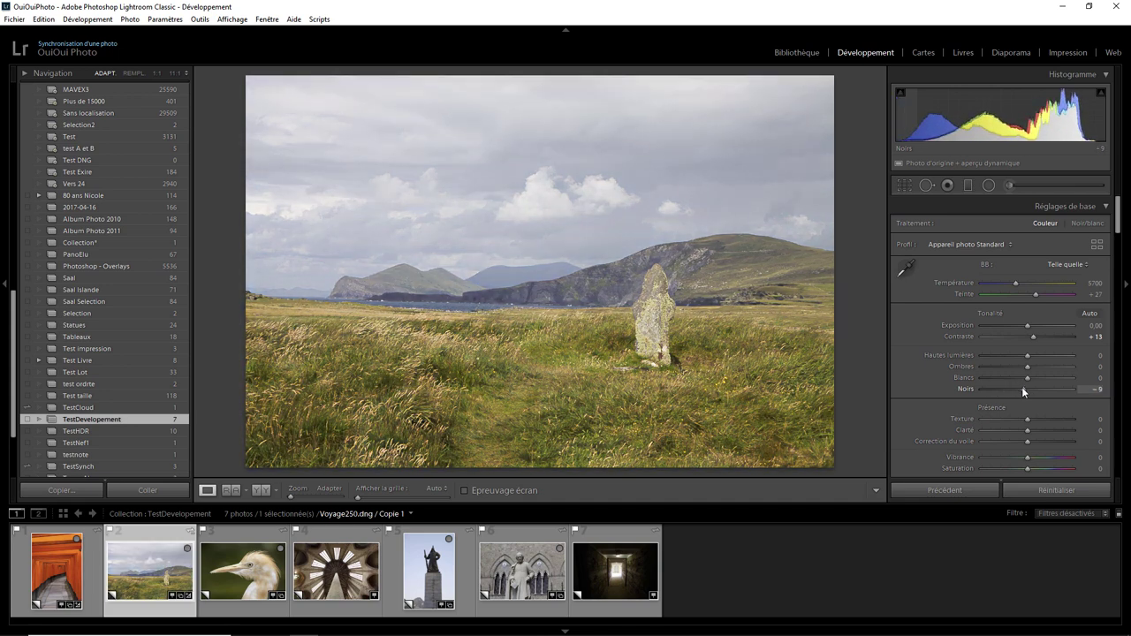
key(minus)
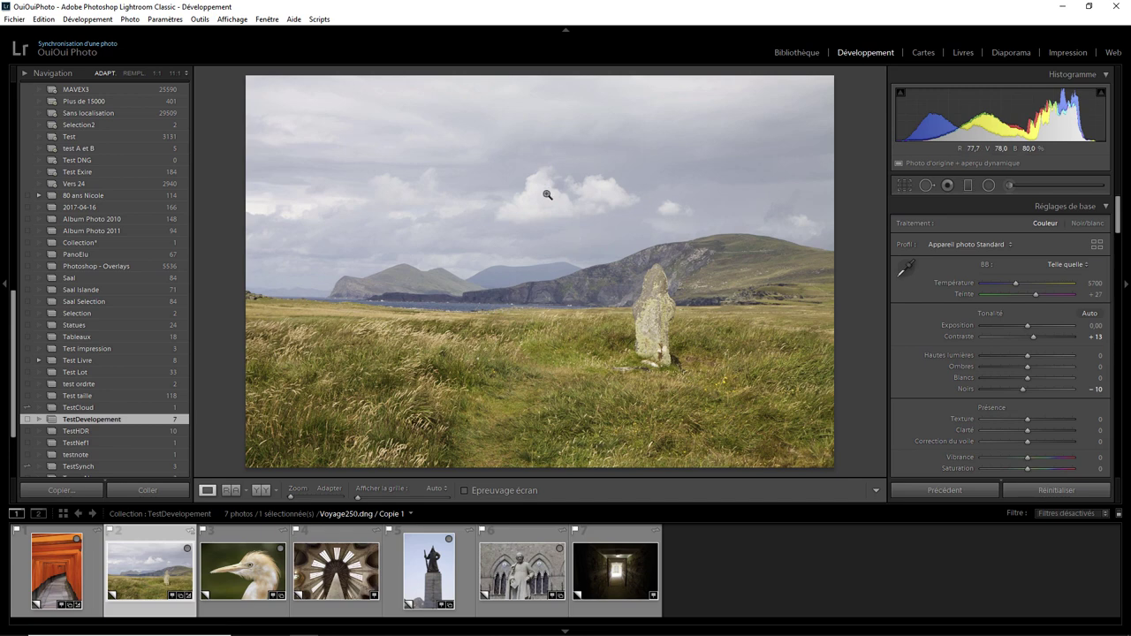
- Give the egret photo Saturation +17 and Whites +31, then open the cathedral ceiling photo
click(261, 577)
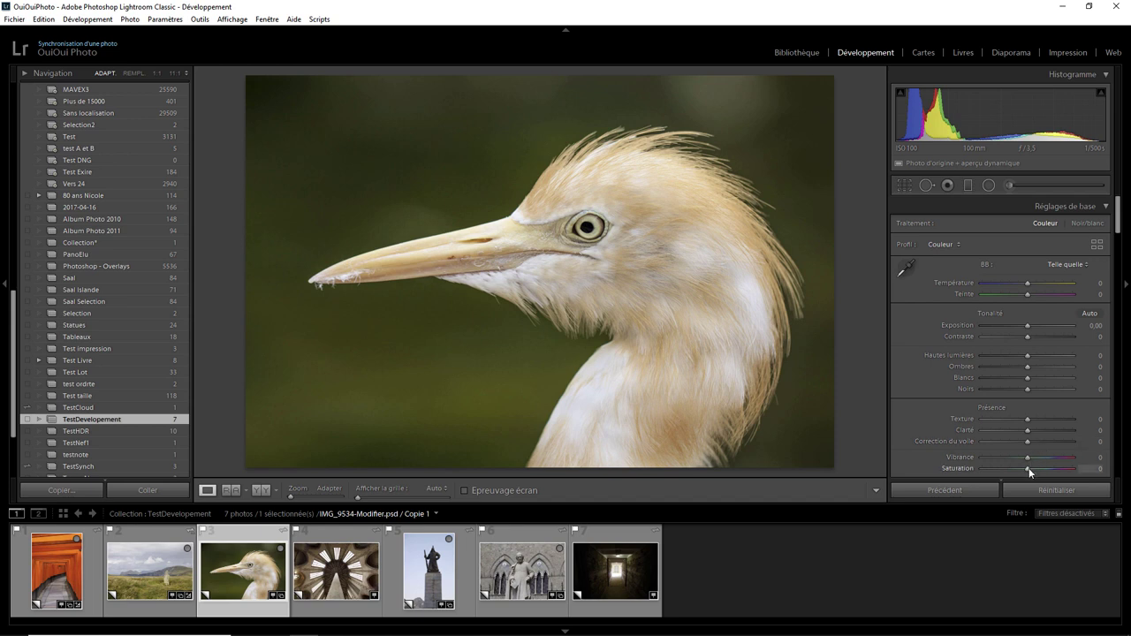
drag(1028, 468, 1038, 470)
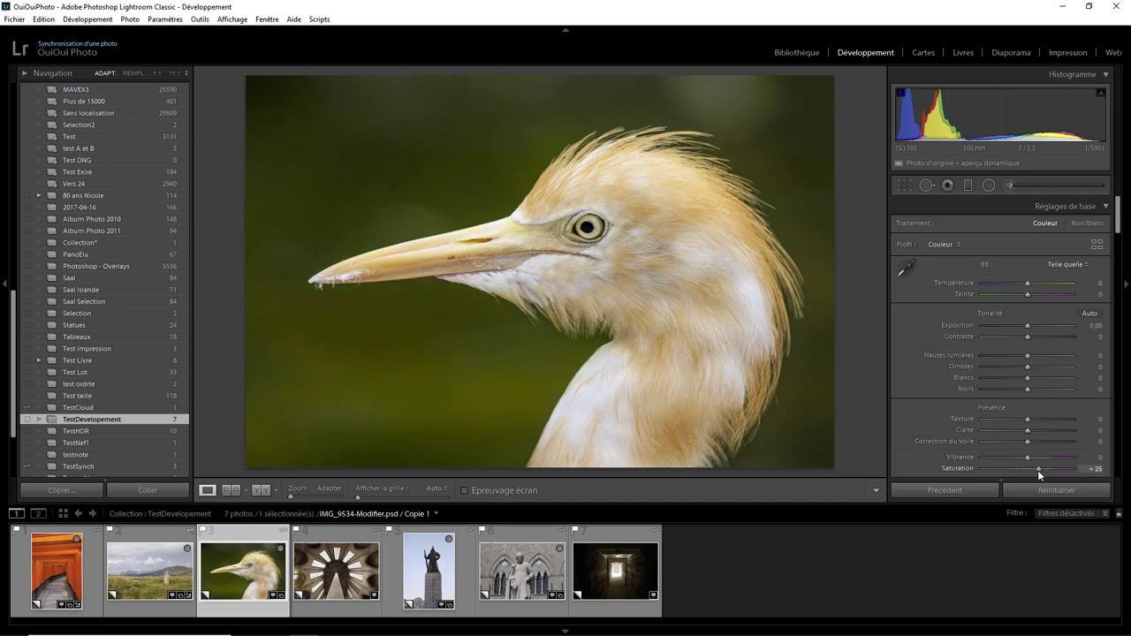
mouse_move(1038, 470)
mouse_down()
mouse_move(1090, 468)
mouse_move(1036, 471)
mouse_up()
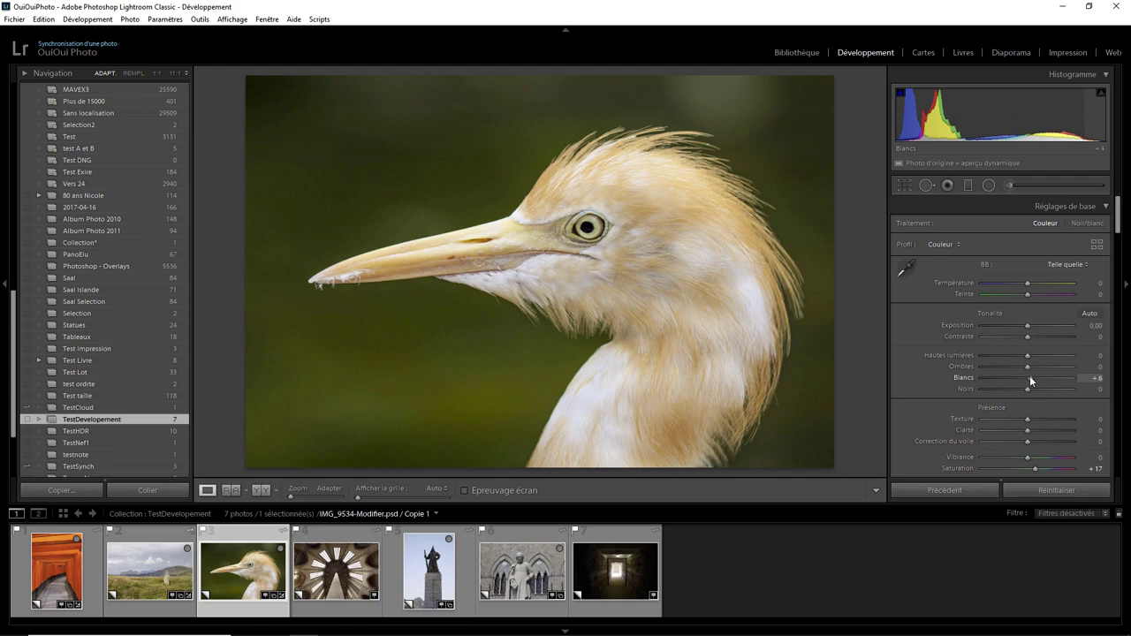
drag(1030, 377, 1041, 376)
drag(1041, 376, 1041, 379)
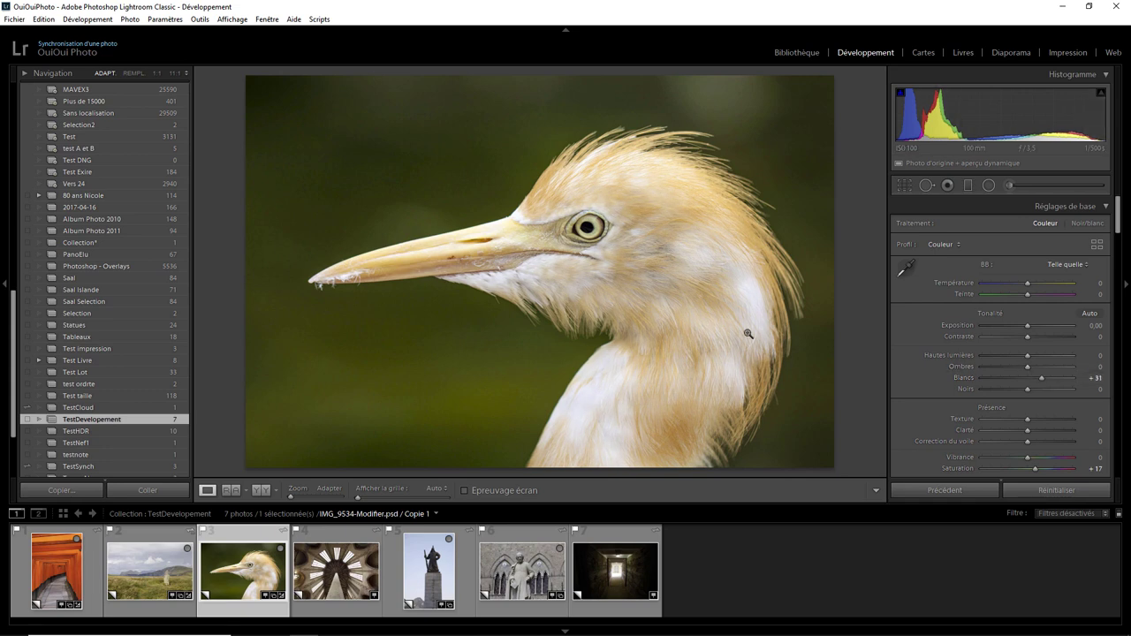
click(340, 579)
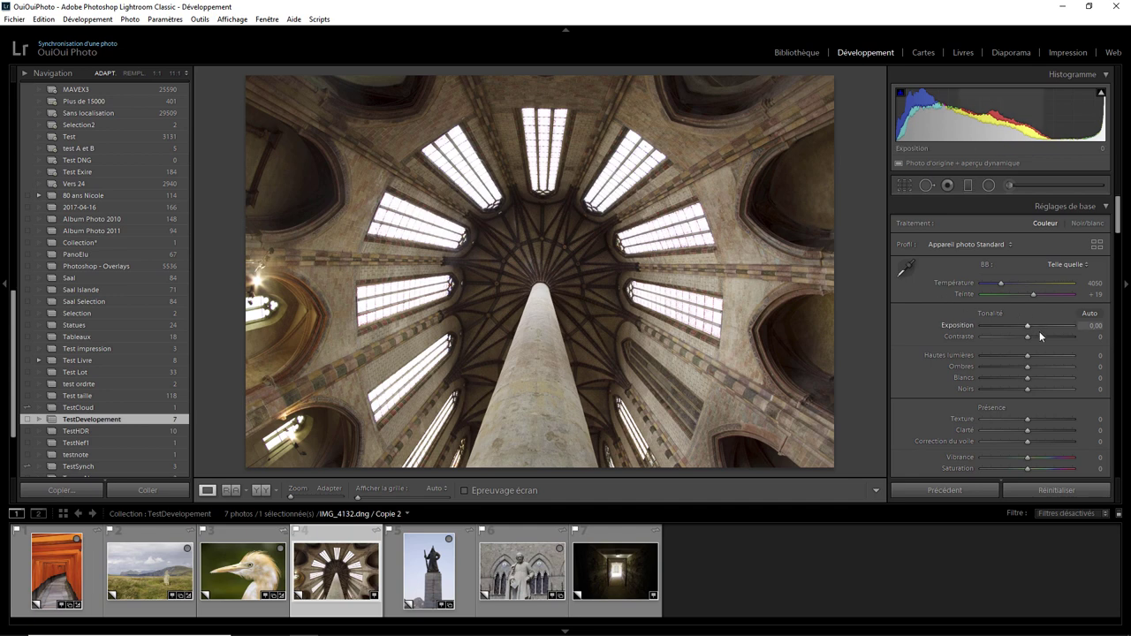
- Test and reset Whites, then set Highlights −100, Shadows +75, Blacks −43, Vibrance +45
drag(1028, 378, 975, 377)
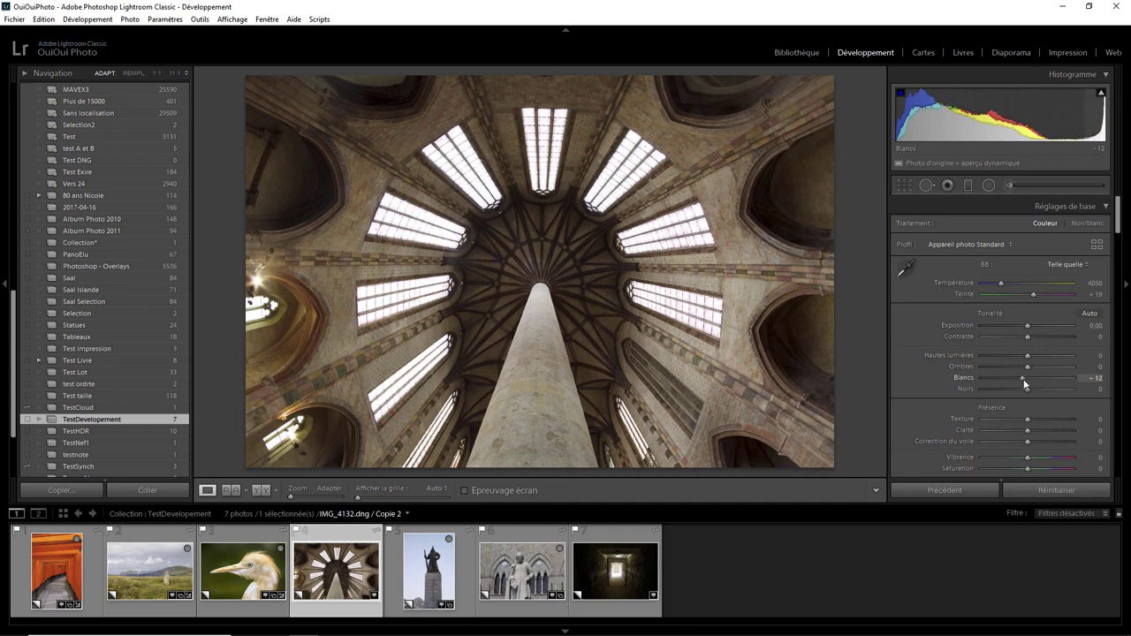
double_click(963, 378)
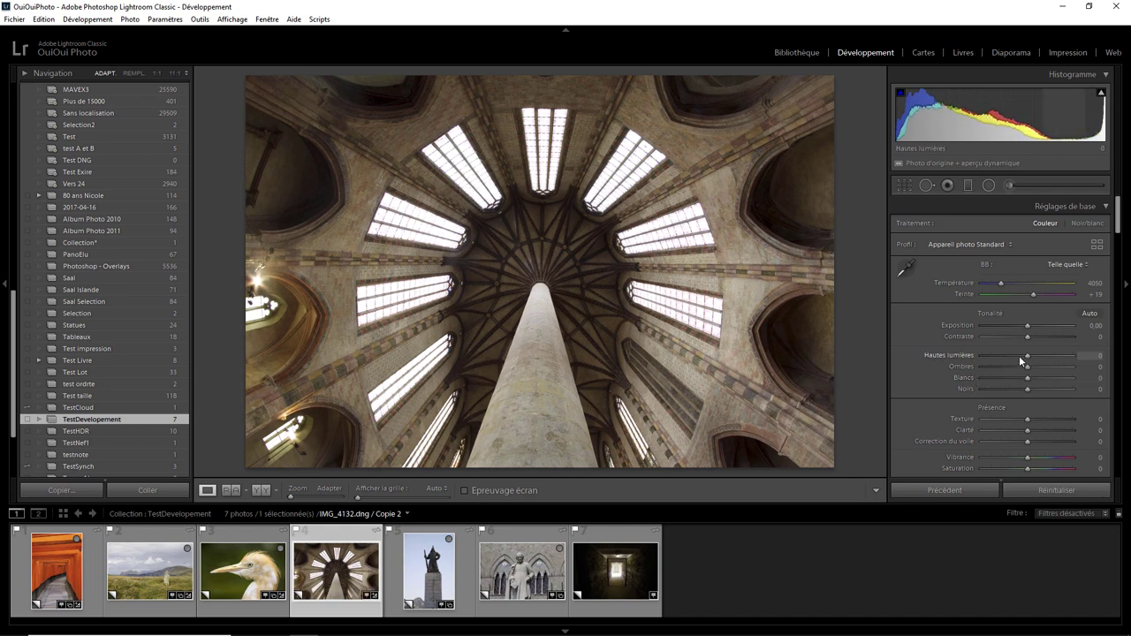
drag(1019, 355, 981, 358)
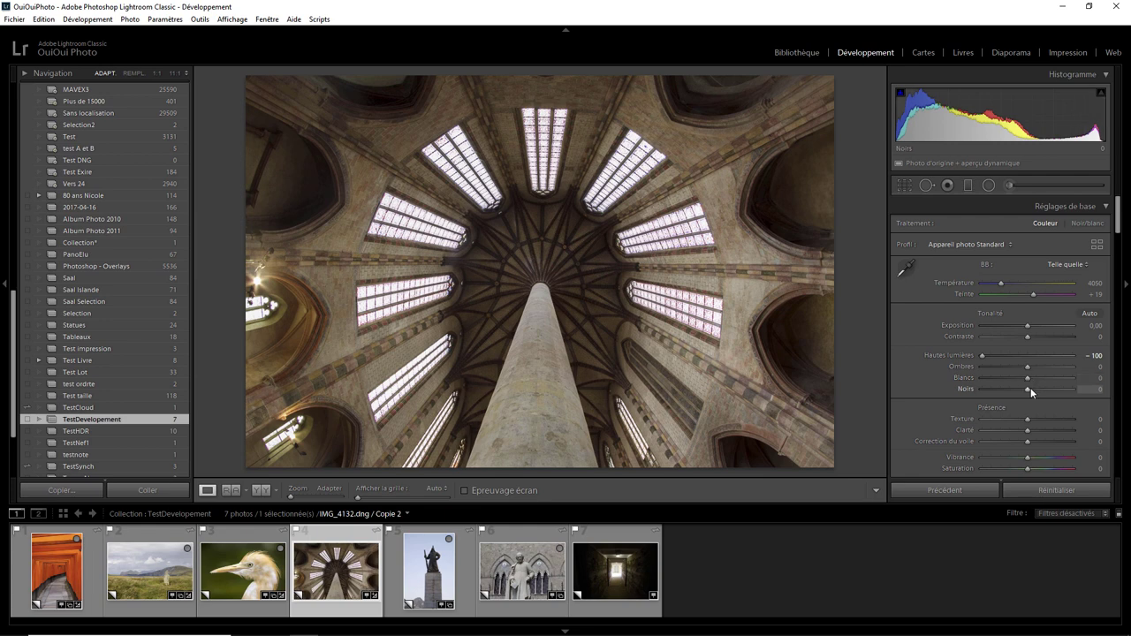
mouse_move(1030, 388)
mouse_down()
mouse_move(1008, 388)
mouse_move(1063, 365)
mouse_up()
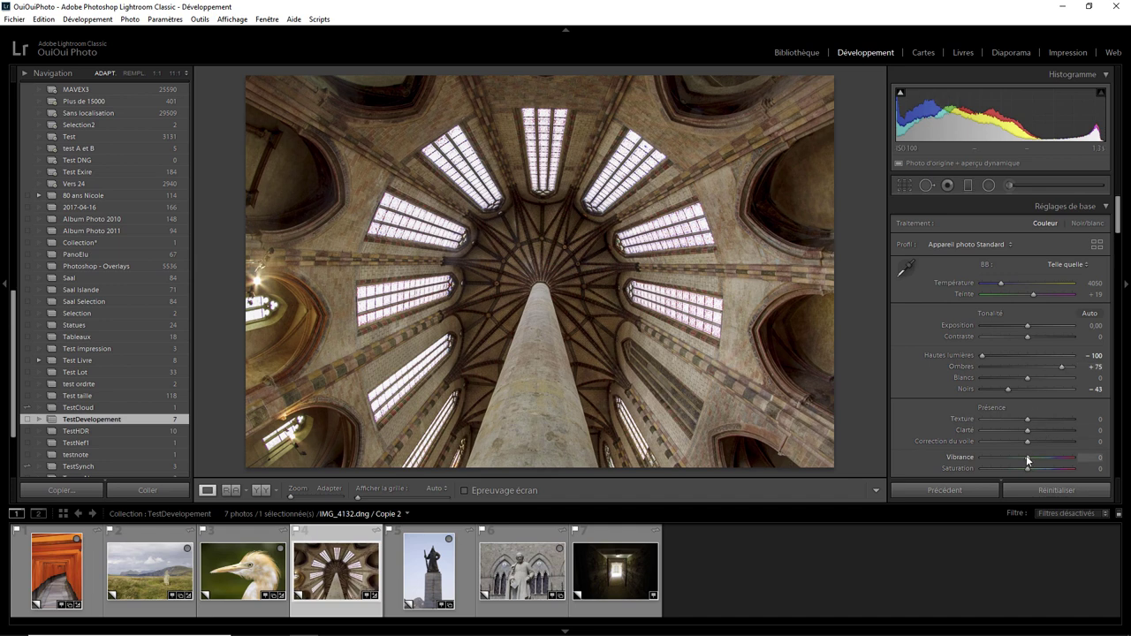
drag(1028, 457, 1048, 458)
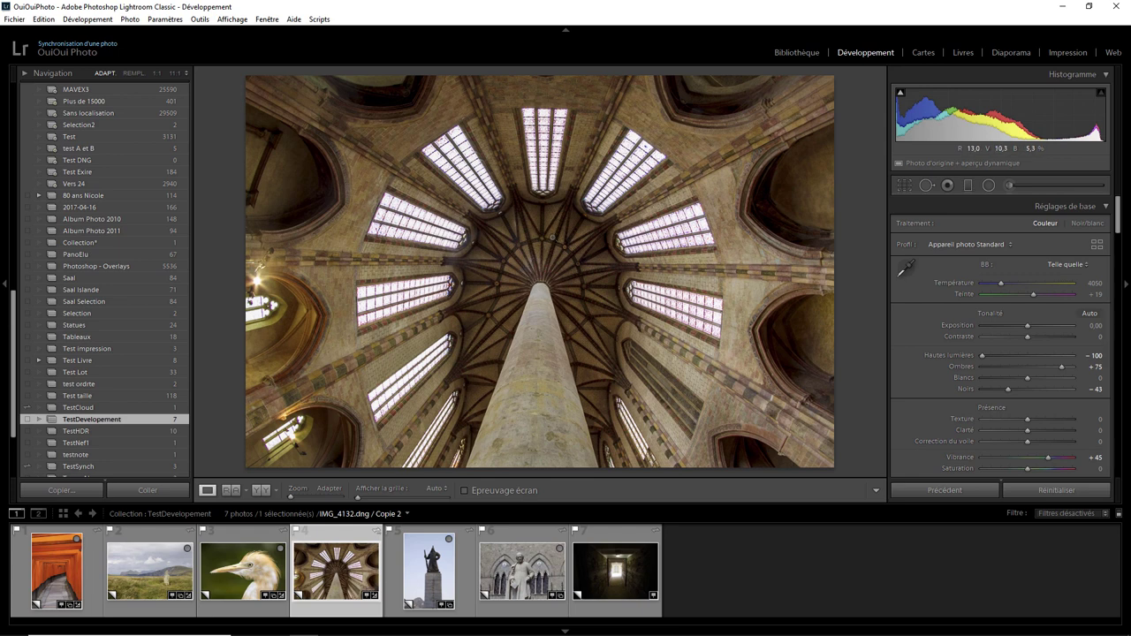
- Open the statue photo, set Shadows +52 and Highlights −21, and compare before and after
click(442, 573)
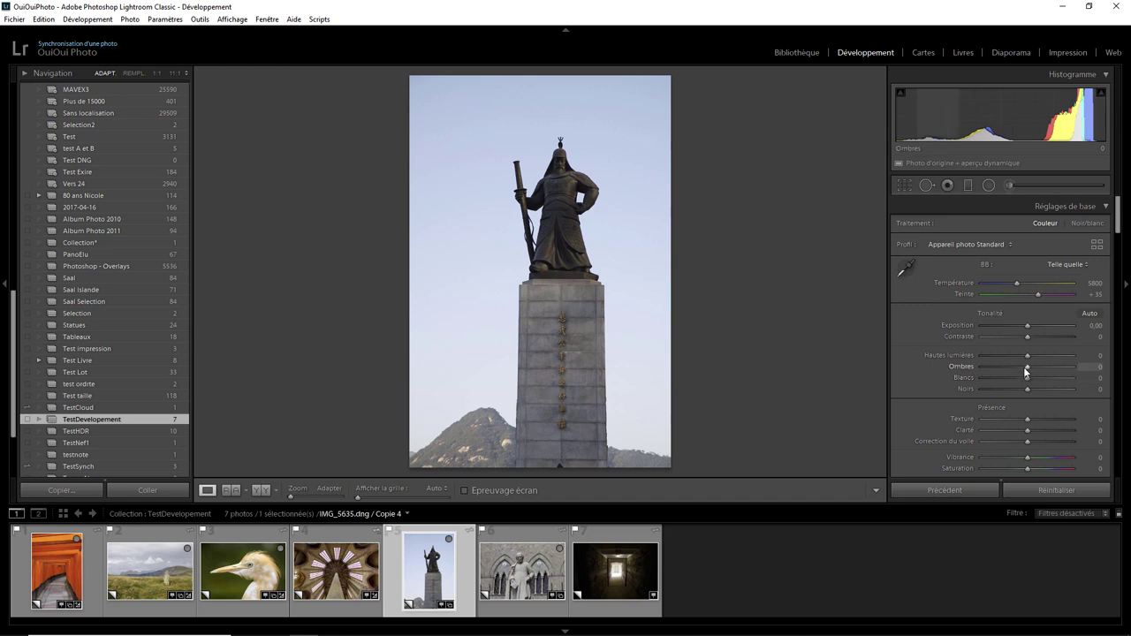
drag(1028, 367, 1050, 370)
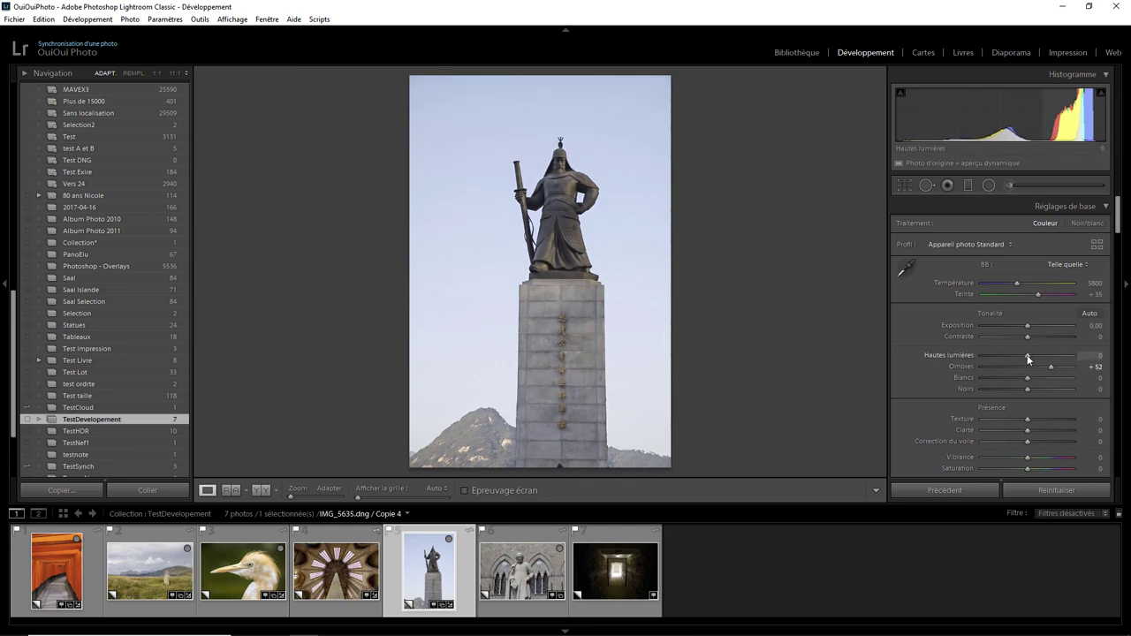
mouse_move(1015, 354)
mouse_down()
mouse_move(1004, 354)
mouse_move(1030, 354)
mouse_move(1007, 352)
mouse_move(1018, 352)
mouse_up()
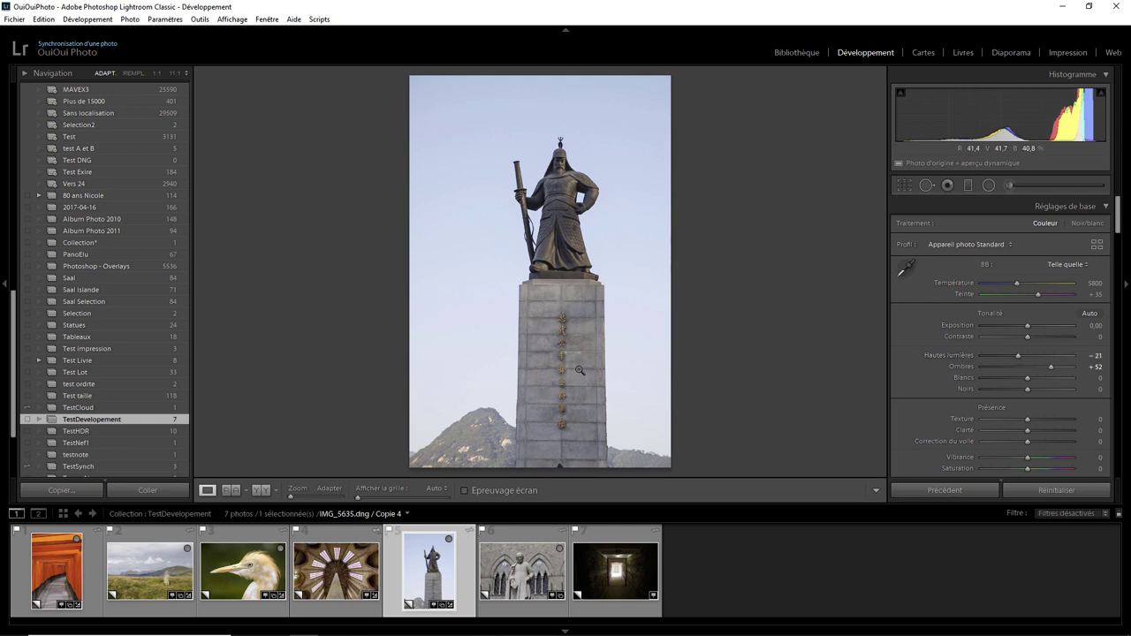
key(backslash)
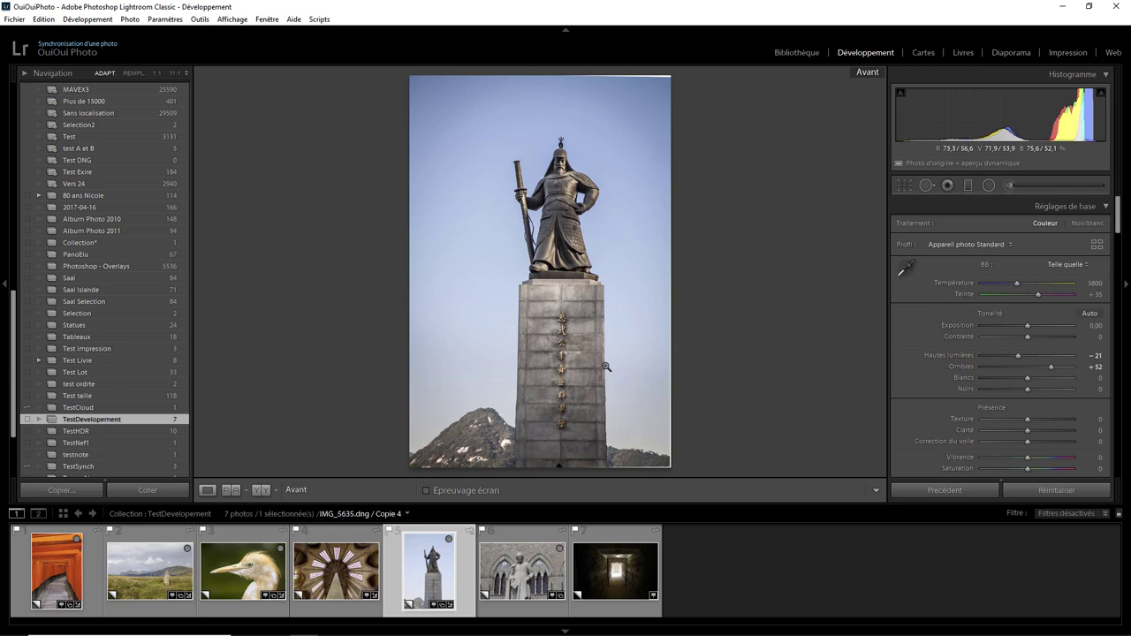
key(backslash)
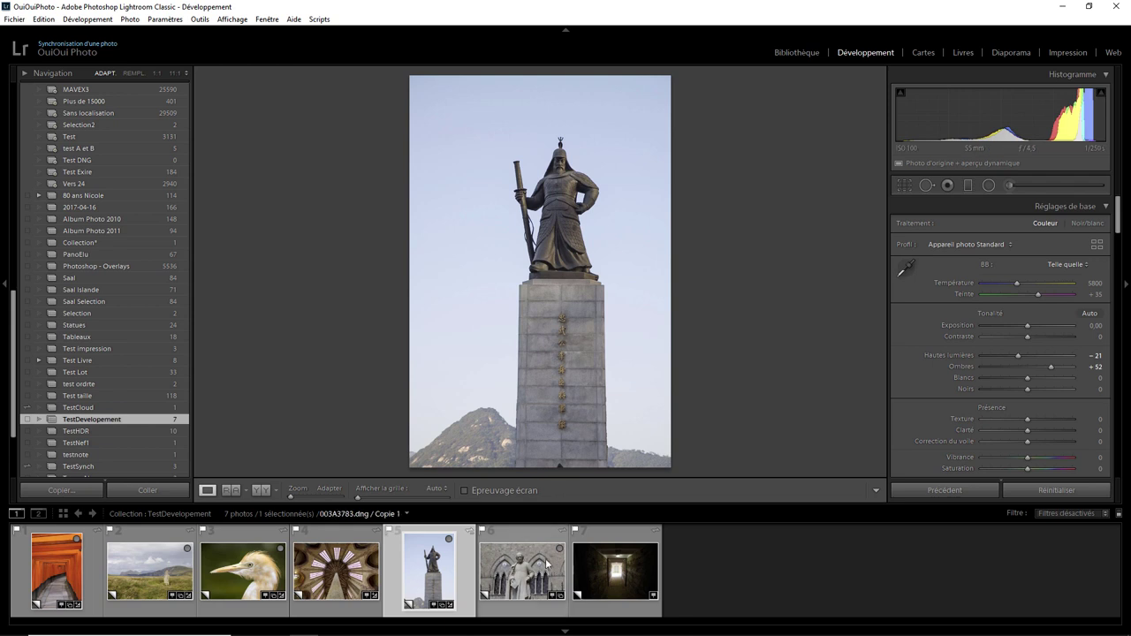
mouse_move(534, 571)
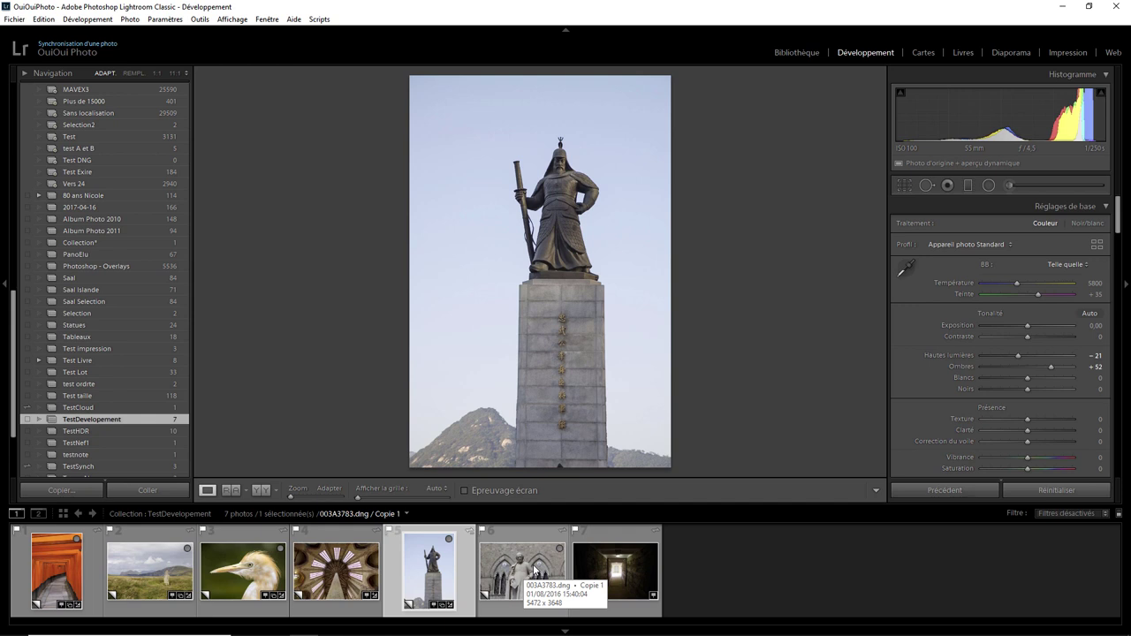
- Open the white statue-before-arches photo and set its Exposure to +0.39
click(533, 572)
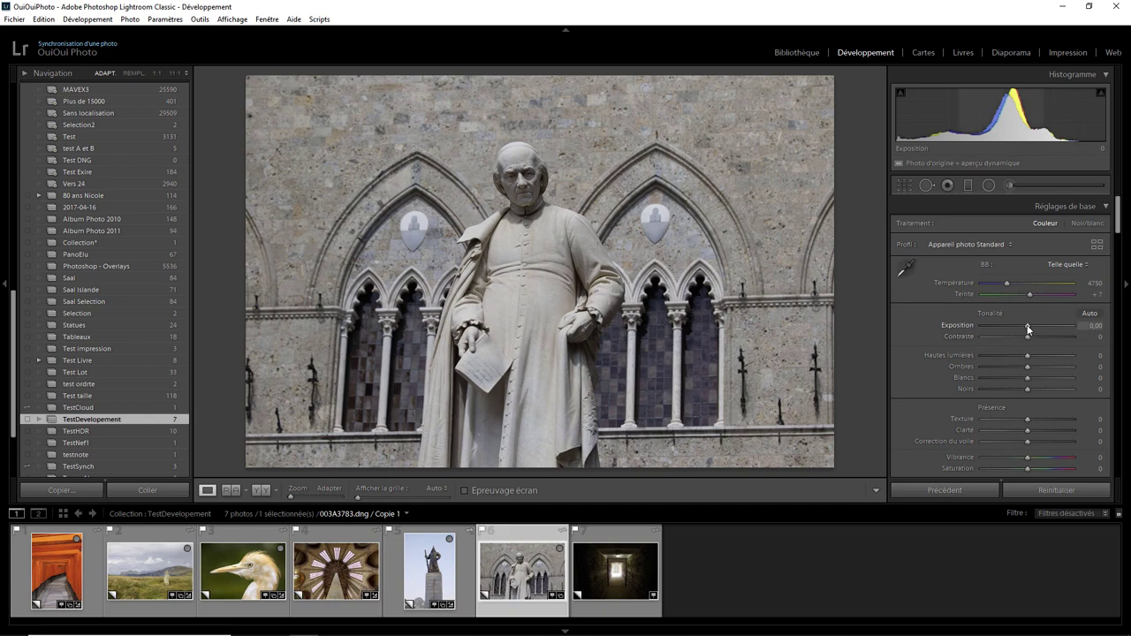
drag(1028, 327, 1035, 326)
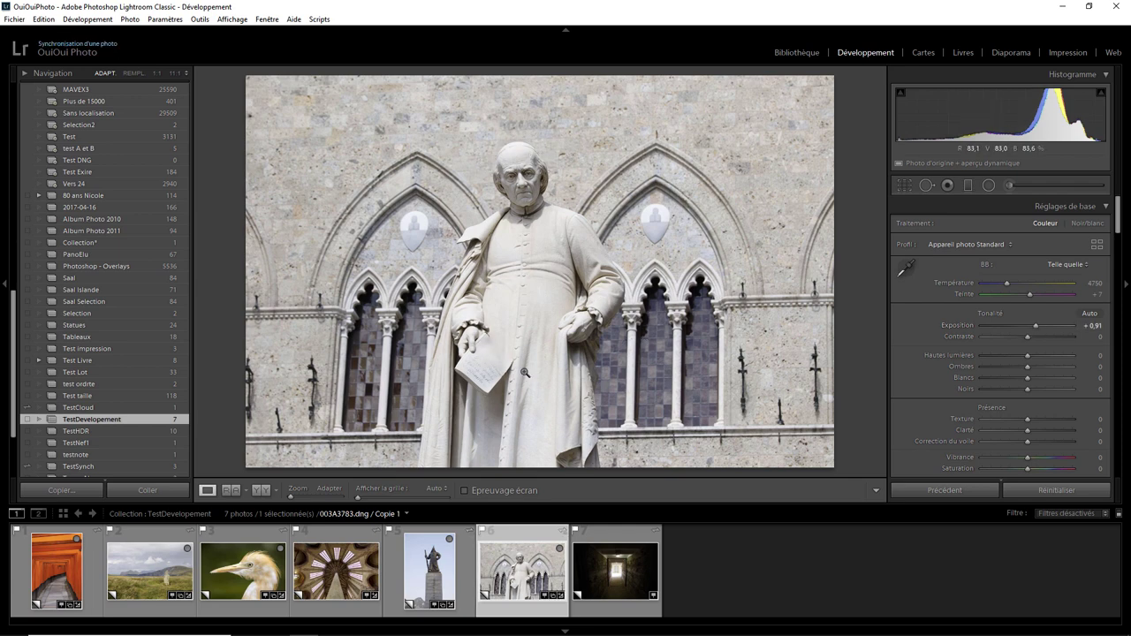
drag(1036, 325, 1030, 323)
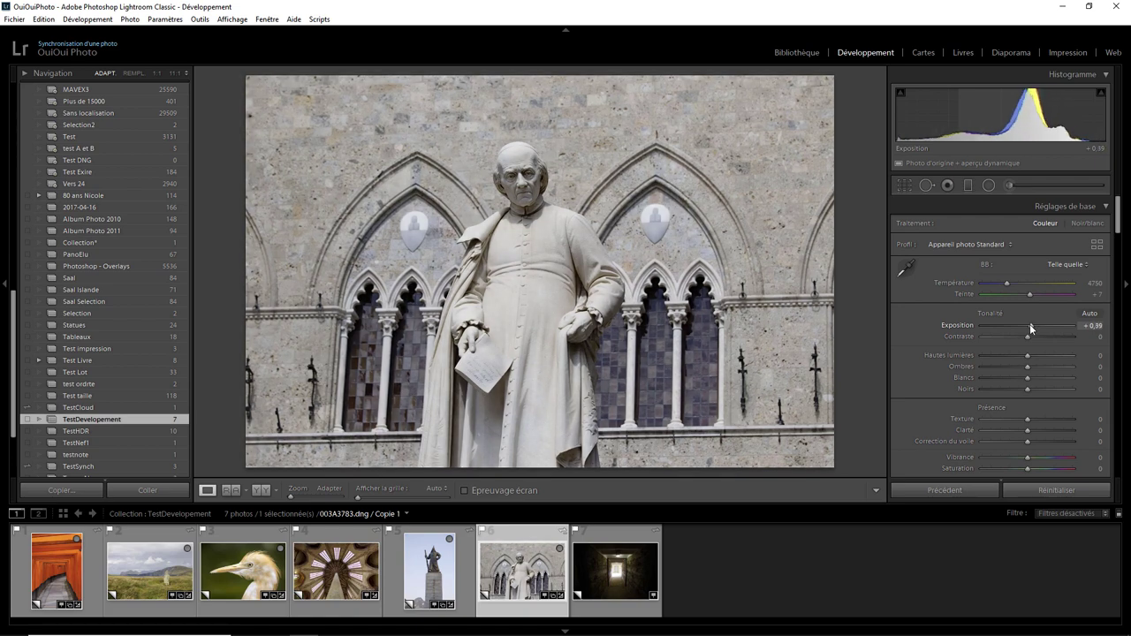
double_click(1030, 323)
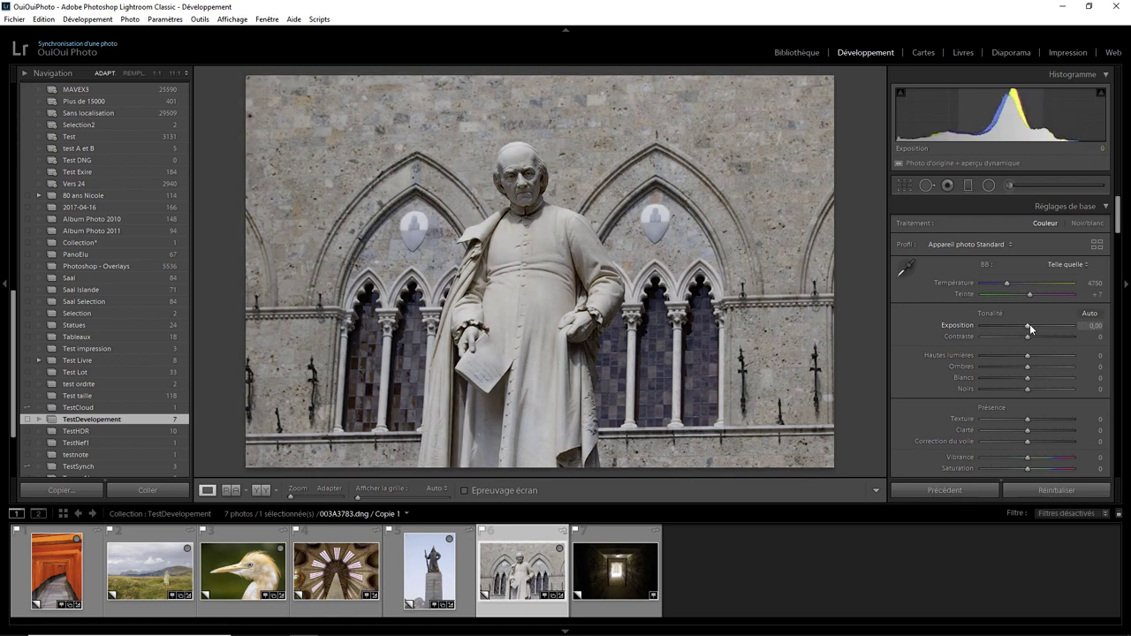
drag(1029, 324, 1033, 325)
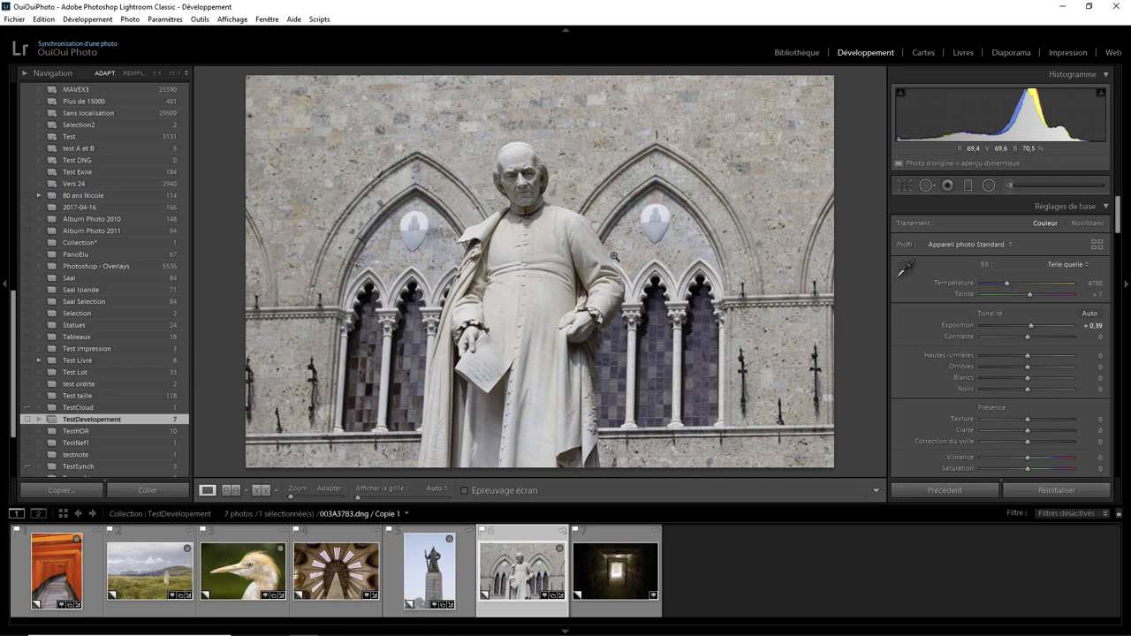
- Open the dark corridor photo and set Highlights to −35 and Shadows to +74
click(613, 573)
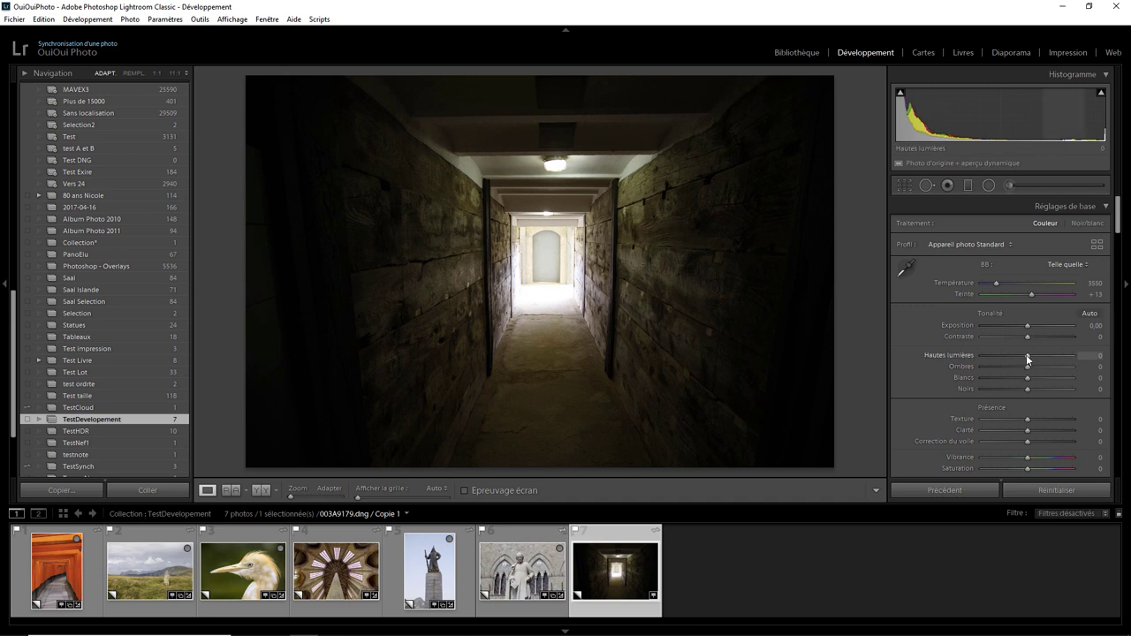
mouse_move(1028, 355)
mouse_down()
mouse_move(974, 350)
mouse_move(1004, 358)
mouse_move(963, 362)
mouse_up()
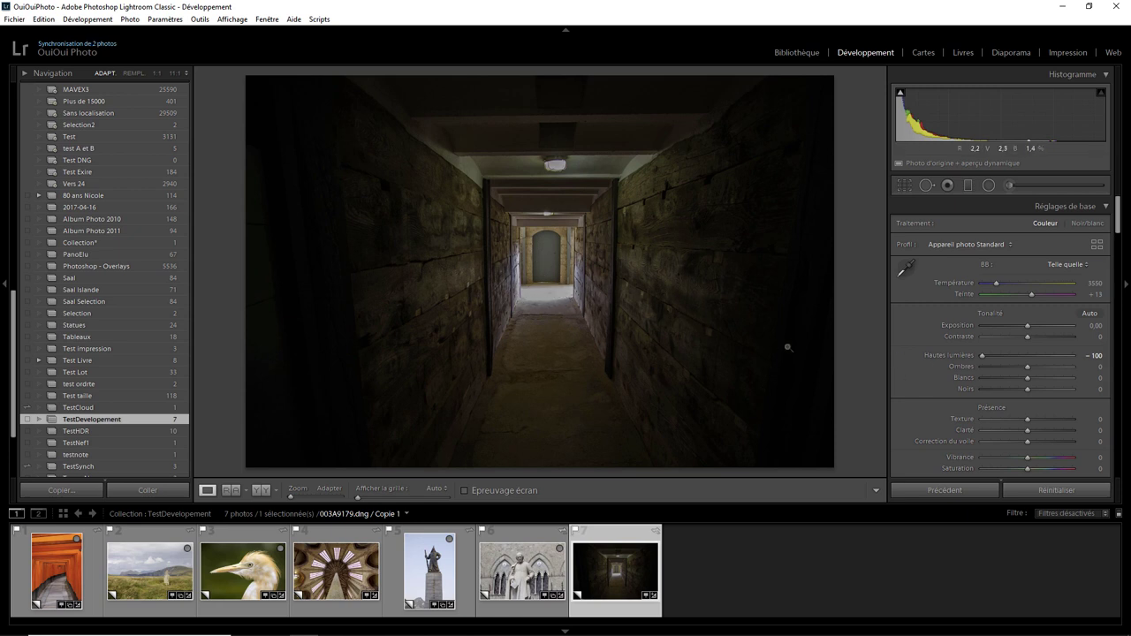
drag(981, 356, 1012, 356)
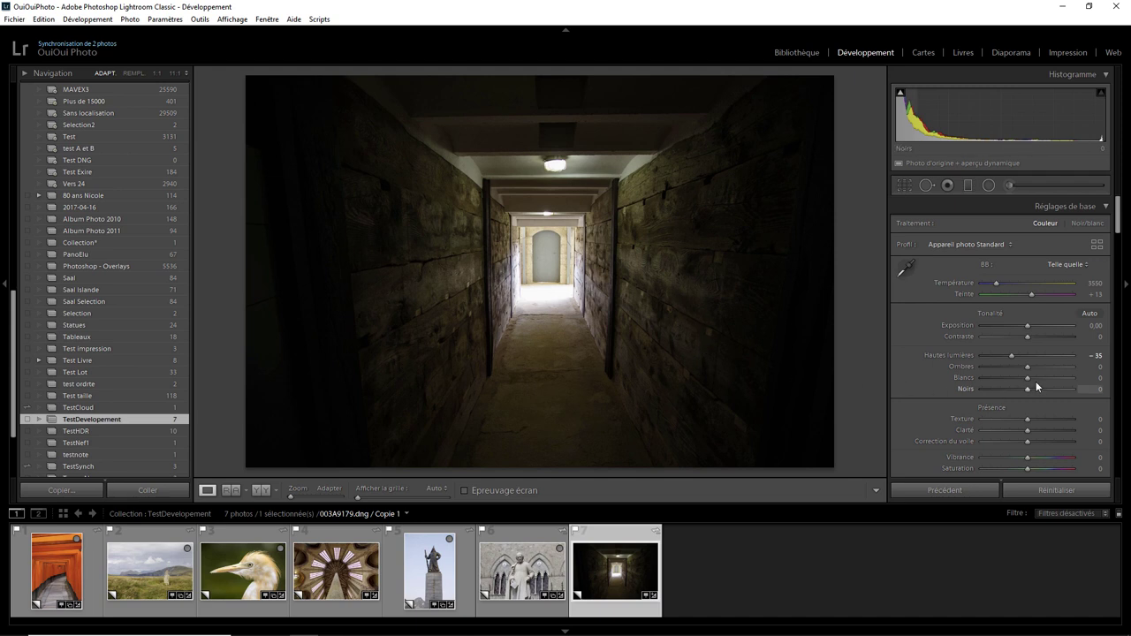
mouse_move(1025, 365)
mouse_down()
mouse_move(1061, 368)
mouse_move(1048, 390)
mouse_move(1060, 387)
mouse_up()
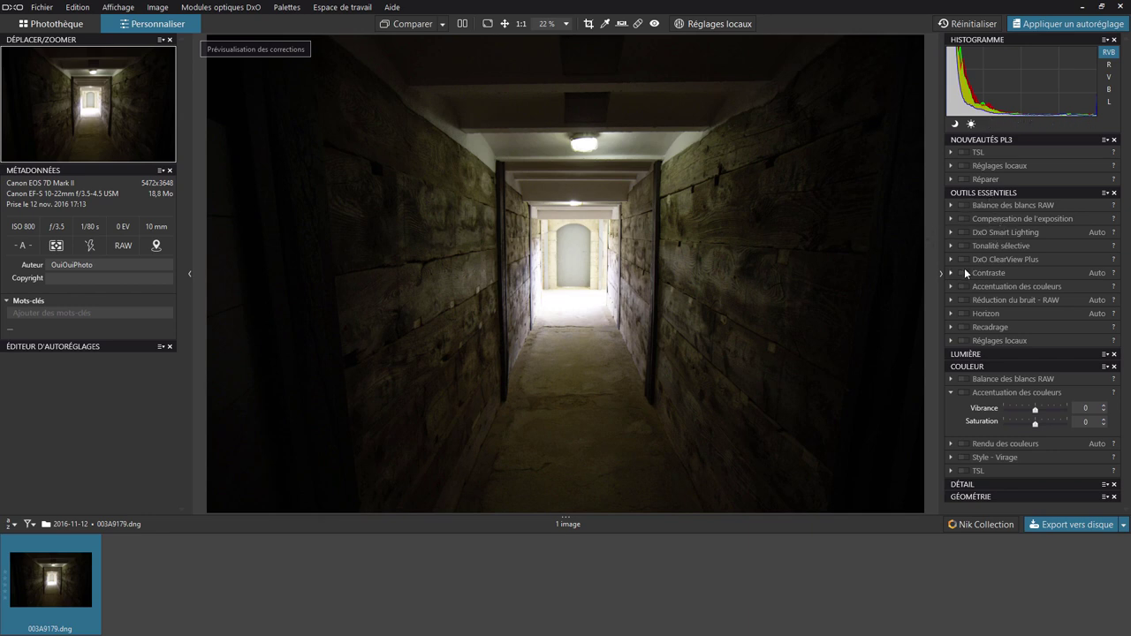
- Expand and collapse the Exposure Compensation, Contrast and Selective Tone panels, leaving Selective Tone open
click(951, 220)
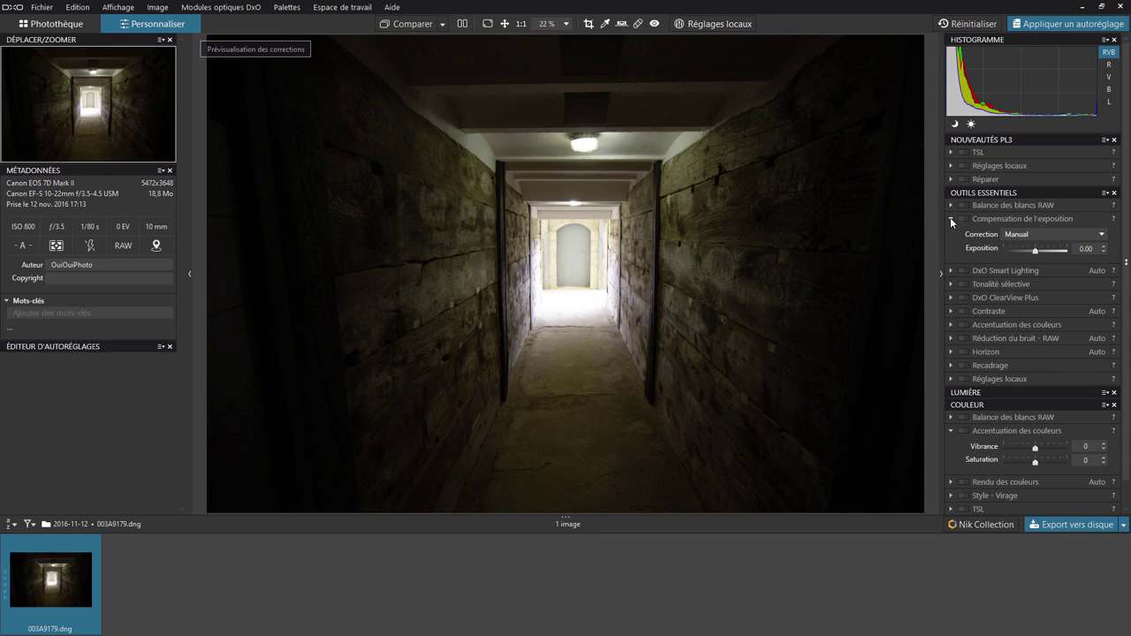
click(951, 219)
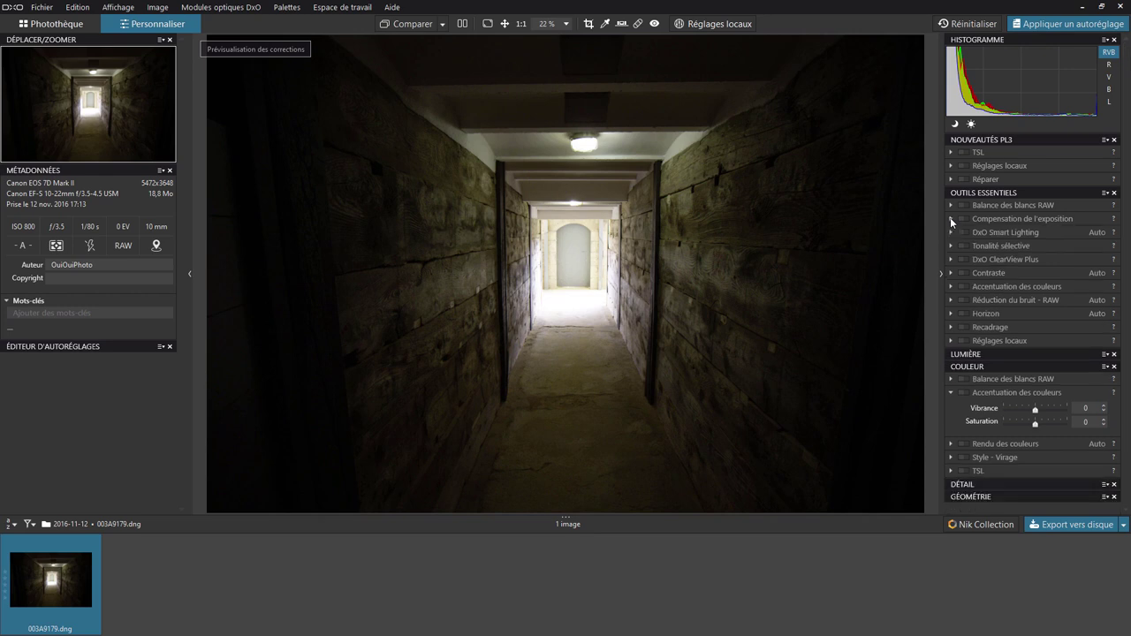
click(951, 274)
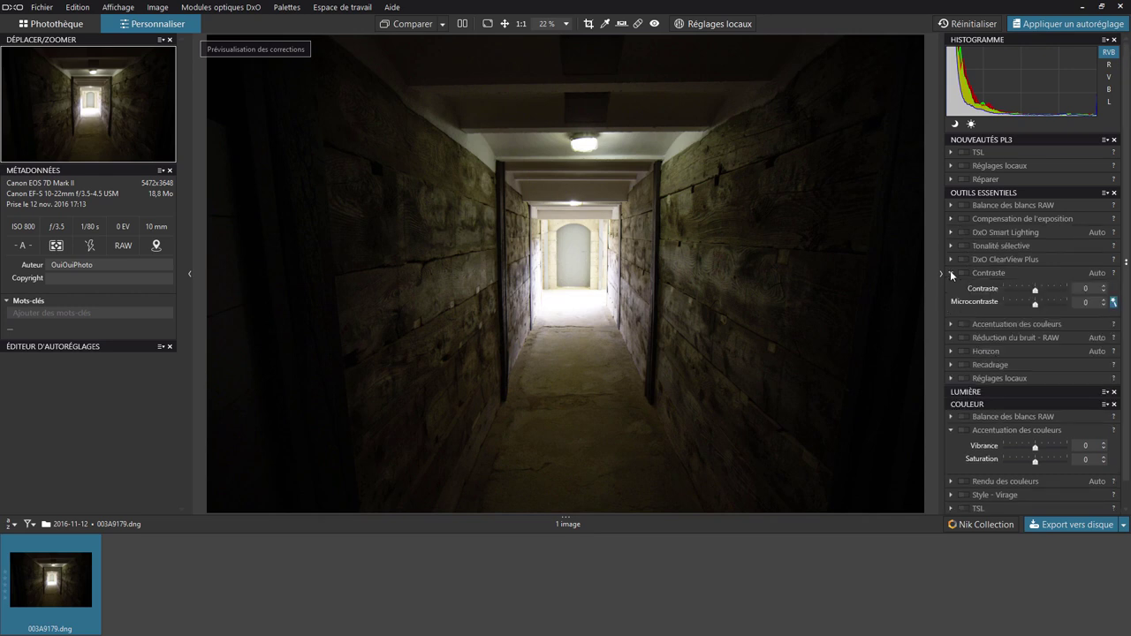
click(951, 274)
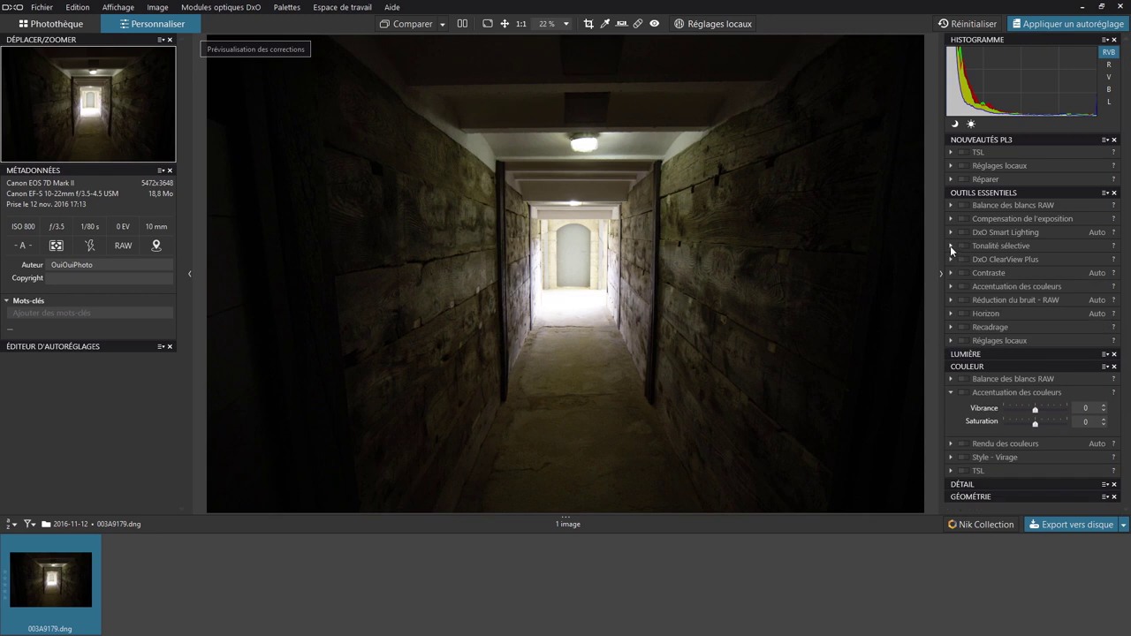
click(950, 246)
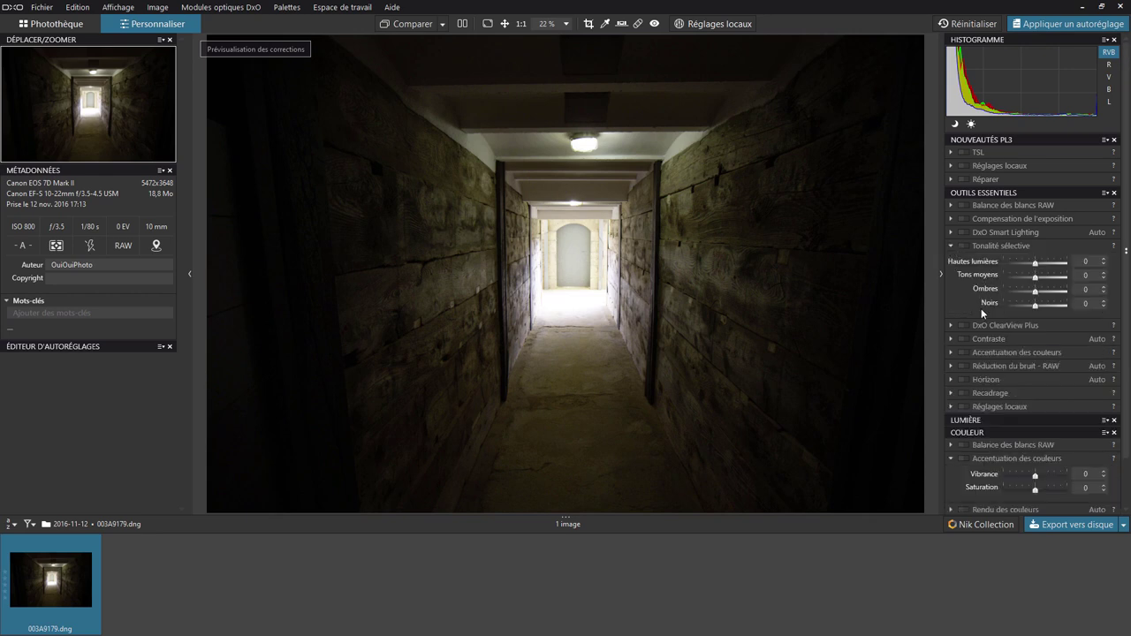
click(952, 245)
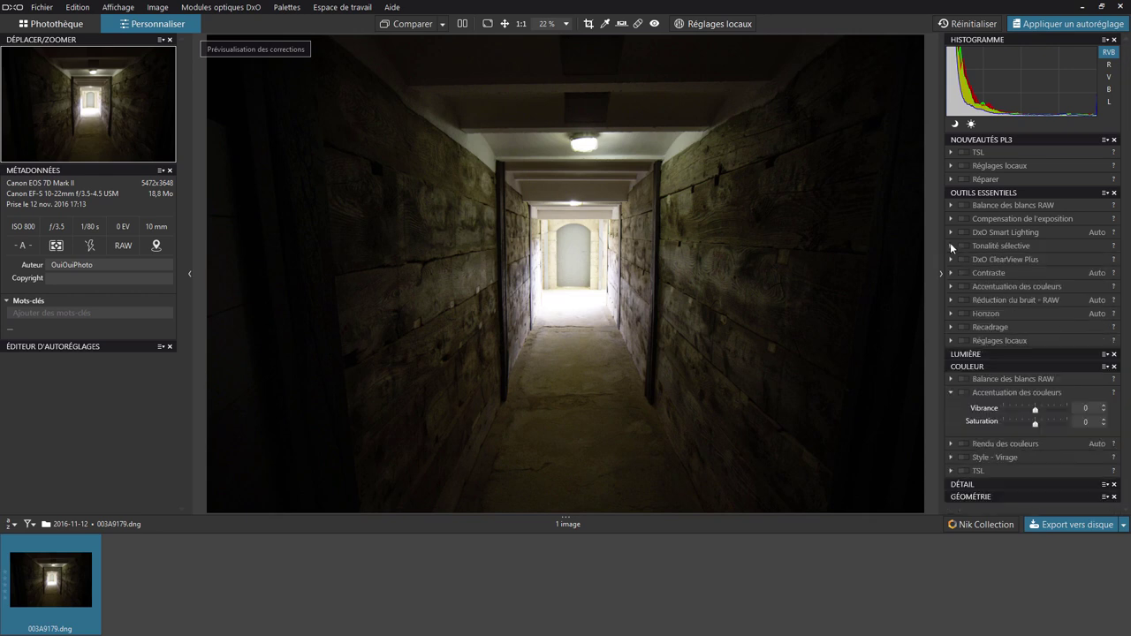
click(952, 392)
- In Selective Tone, set Highlights −64 and Shadows 34, trying Blacks at 27 then resetting to 0
click(952, 246)
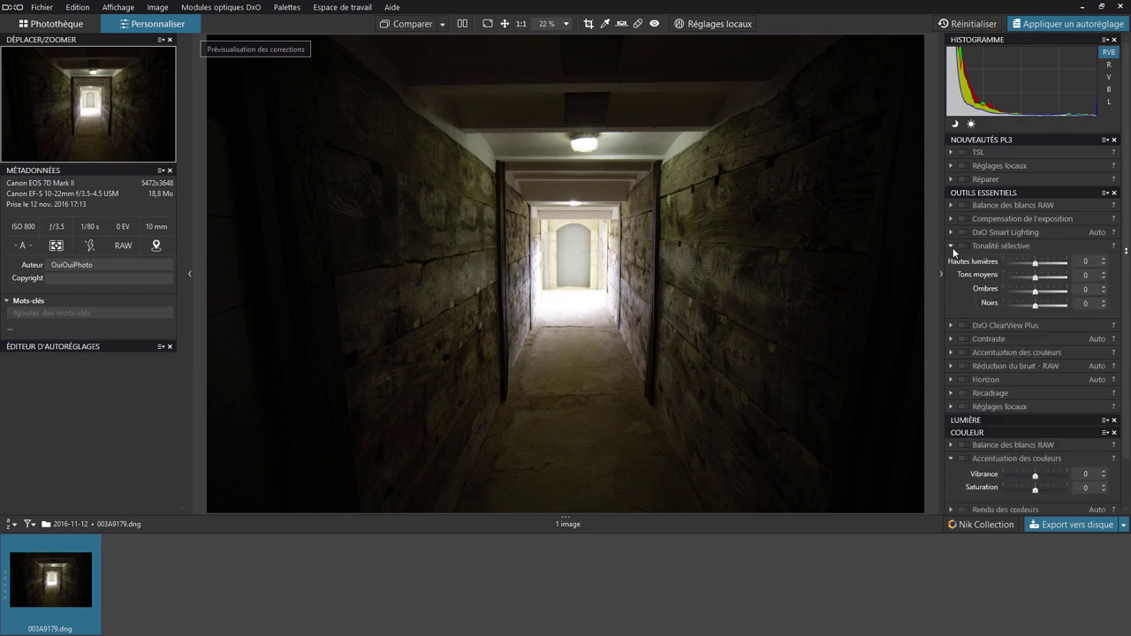
drag(1035, 264, 1015, 263)
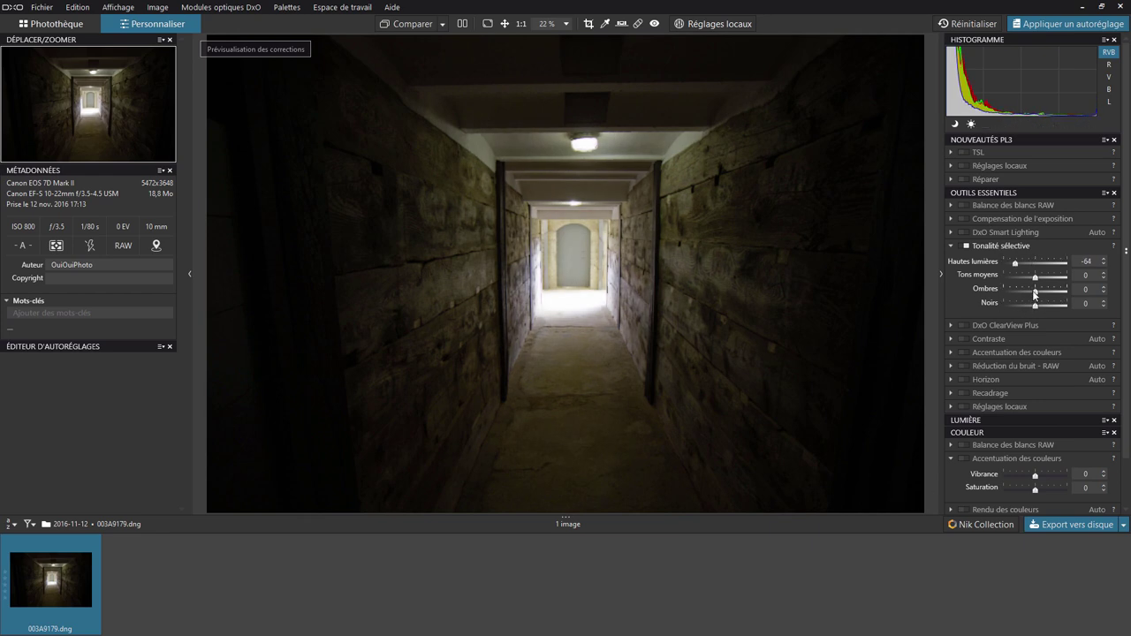
drag(1035, 291, 1062, 297)
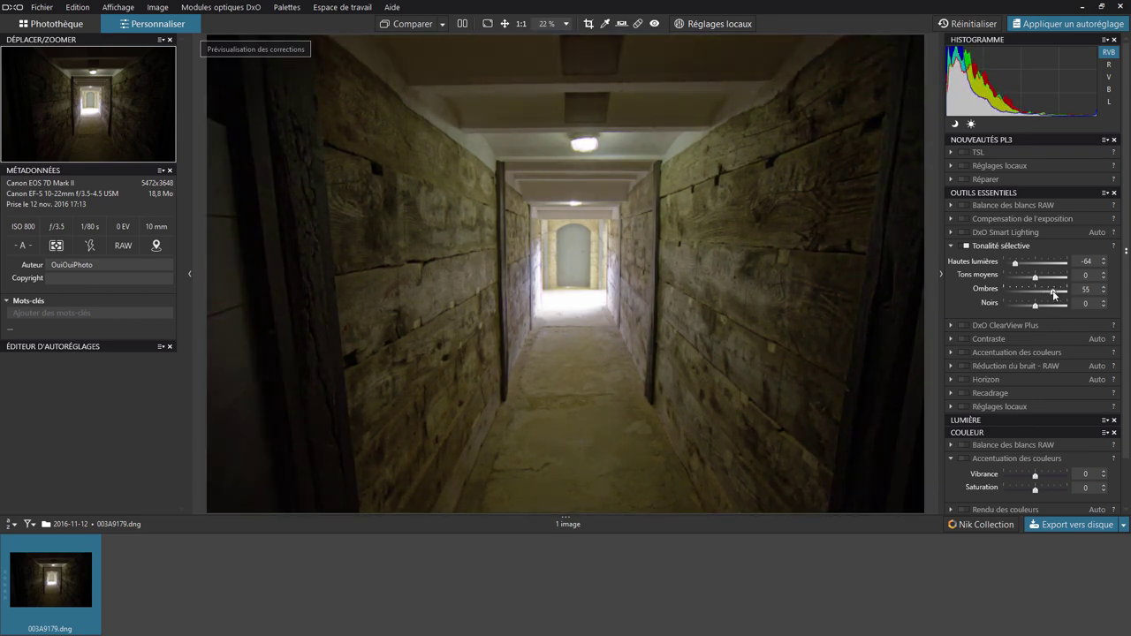
drag(1061, 297, 1046, 292)
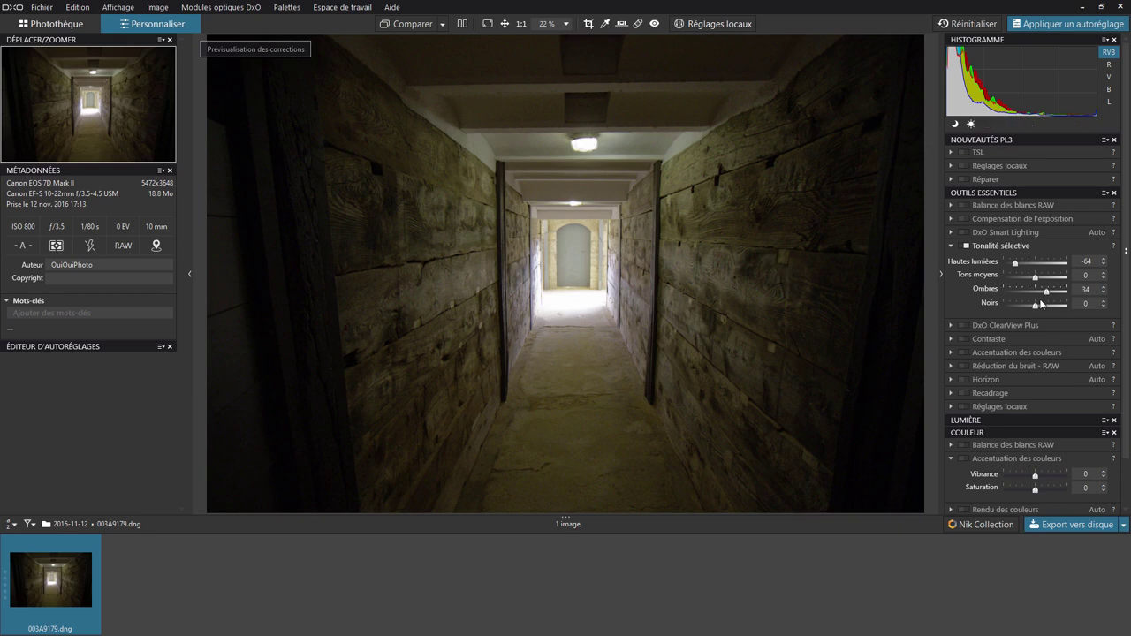
drag(1035, 305, 1044, 307)
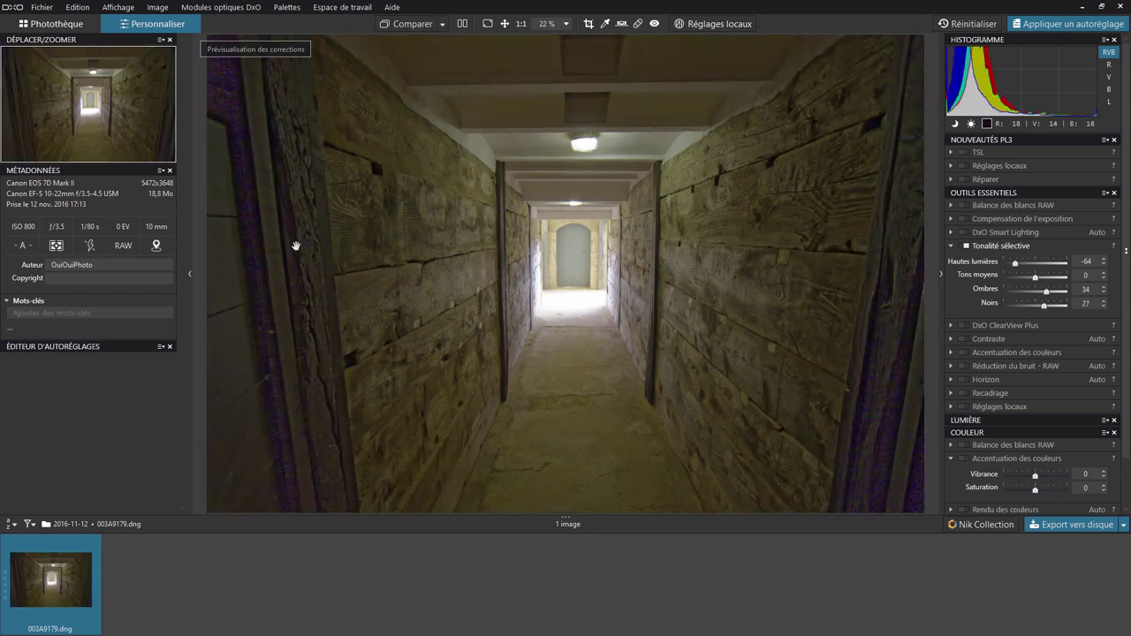
double_click(1046, 305)
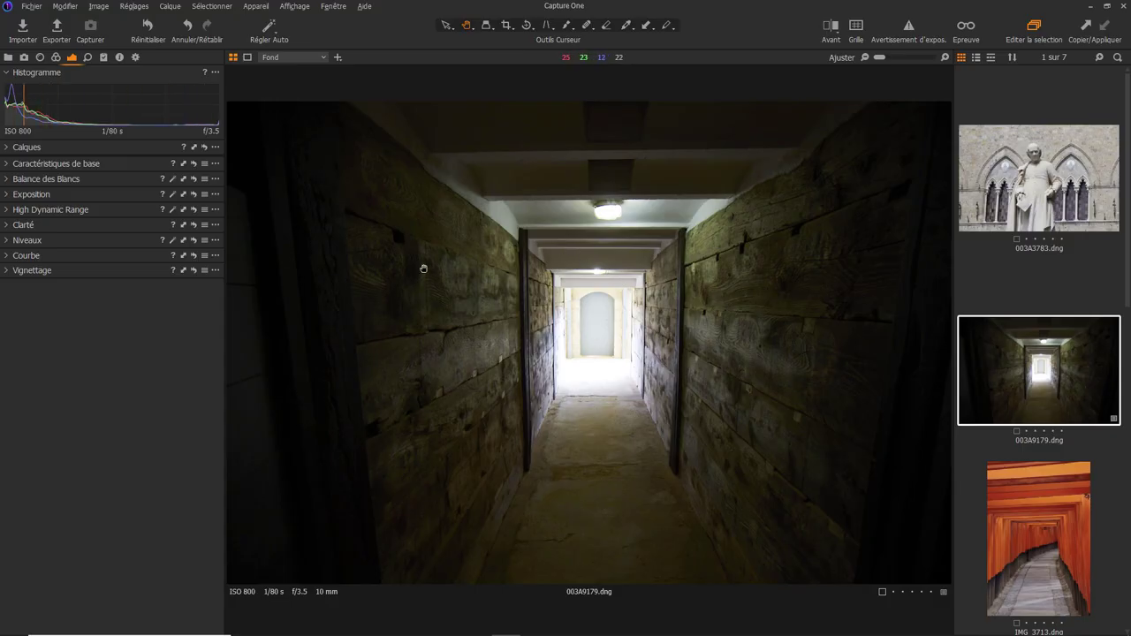
- Expand the Exposure and High Dynamic Range tools and set Highlights −41 and Shadow 22
click(8, 195)
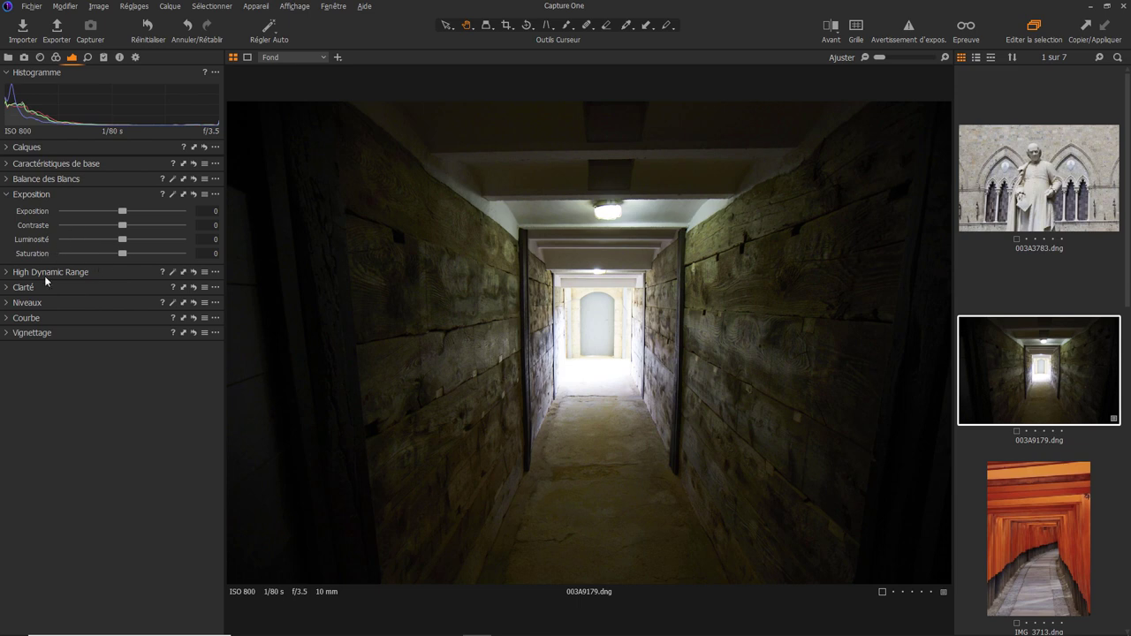
click(6, 273)
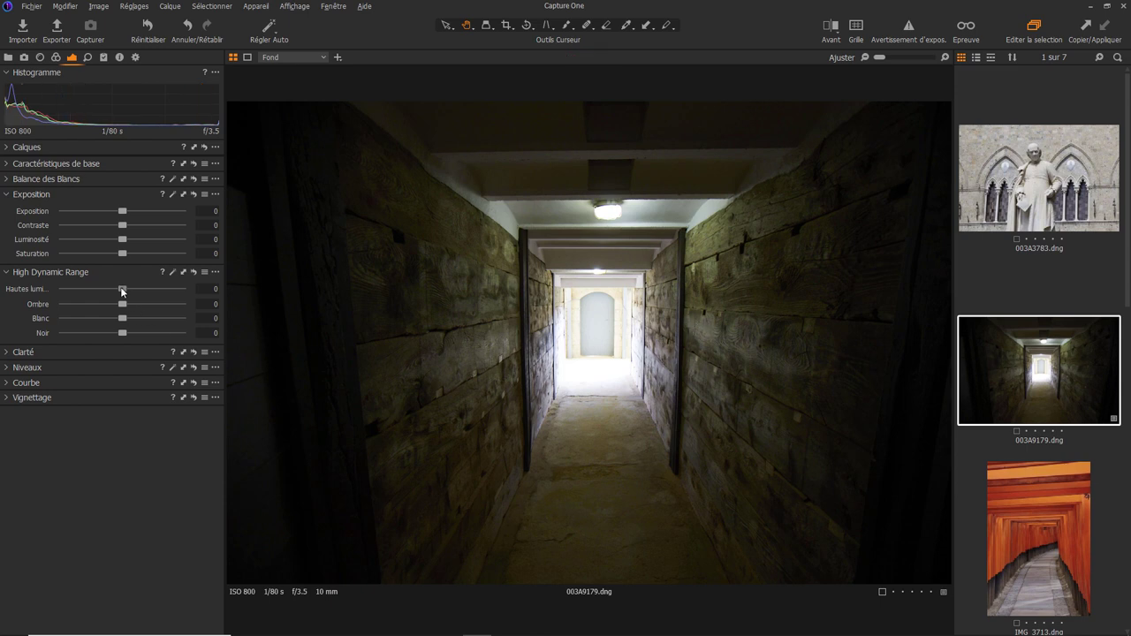
mouse_move(121, 291)
mouse_down()
mouse_move(122, 301)
mouse_move(83, 295)
mouse_move(126, 293)
mouse_move(98, 301)
mouse_up()
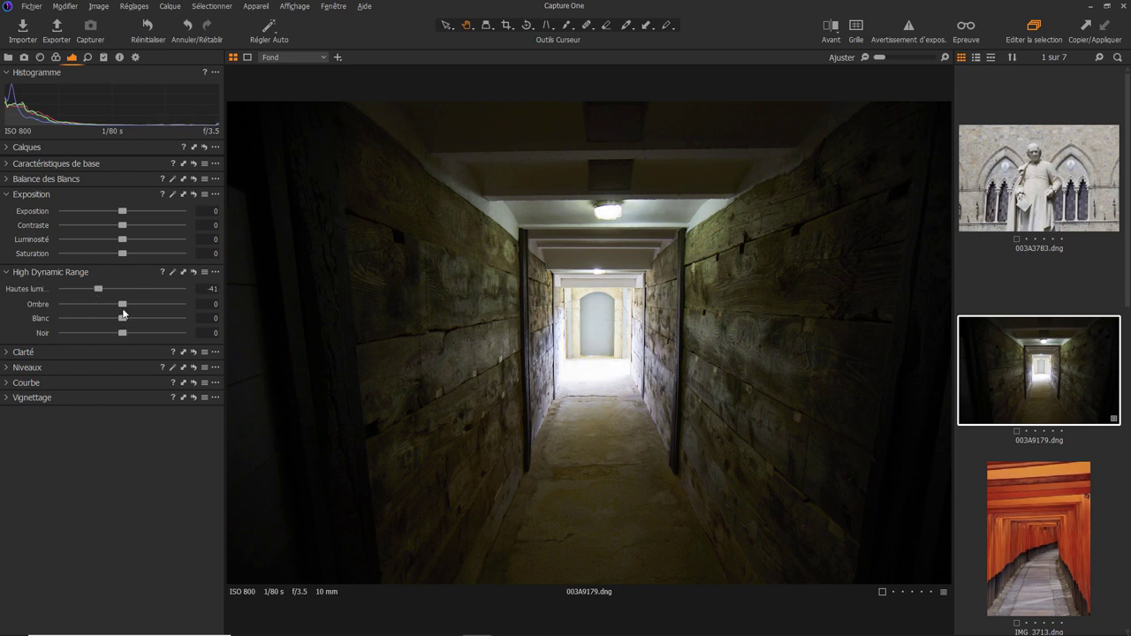
drag(123, 304, 137, 305)
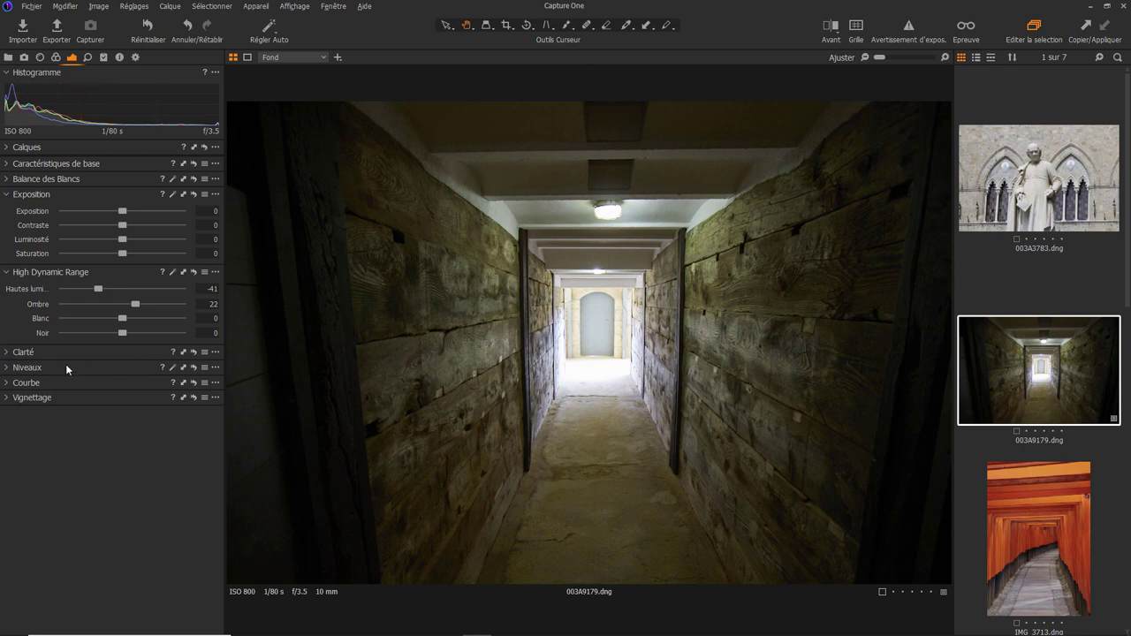
- Expand the Clarté section to show Mode Naturel with Clarté and Structure at 0
click(6, 353)
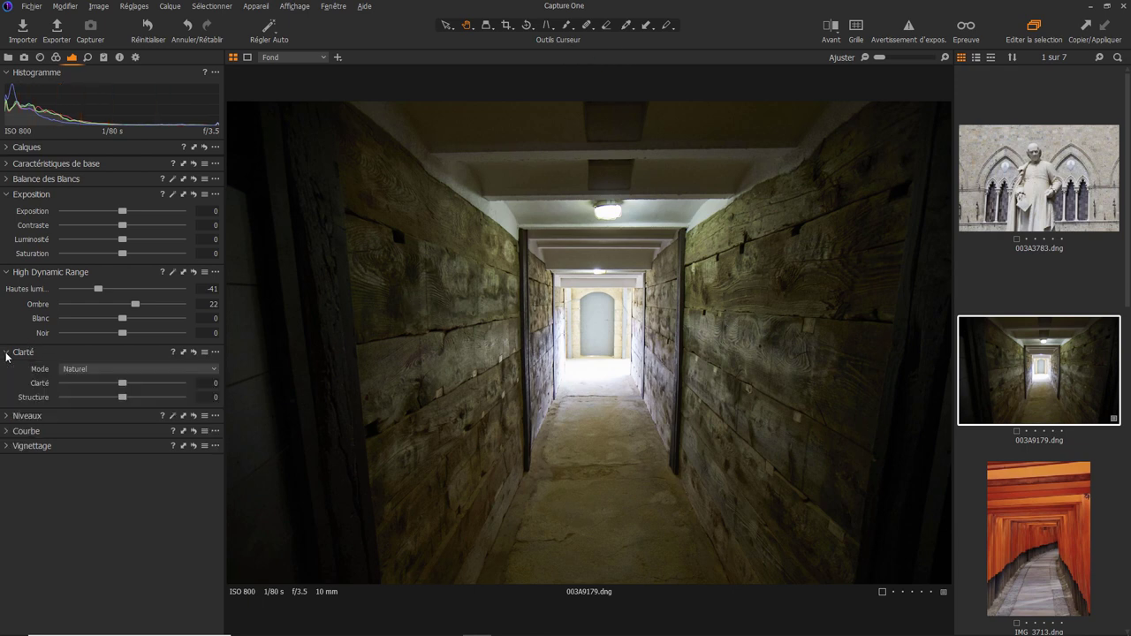